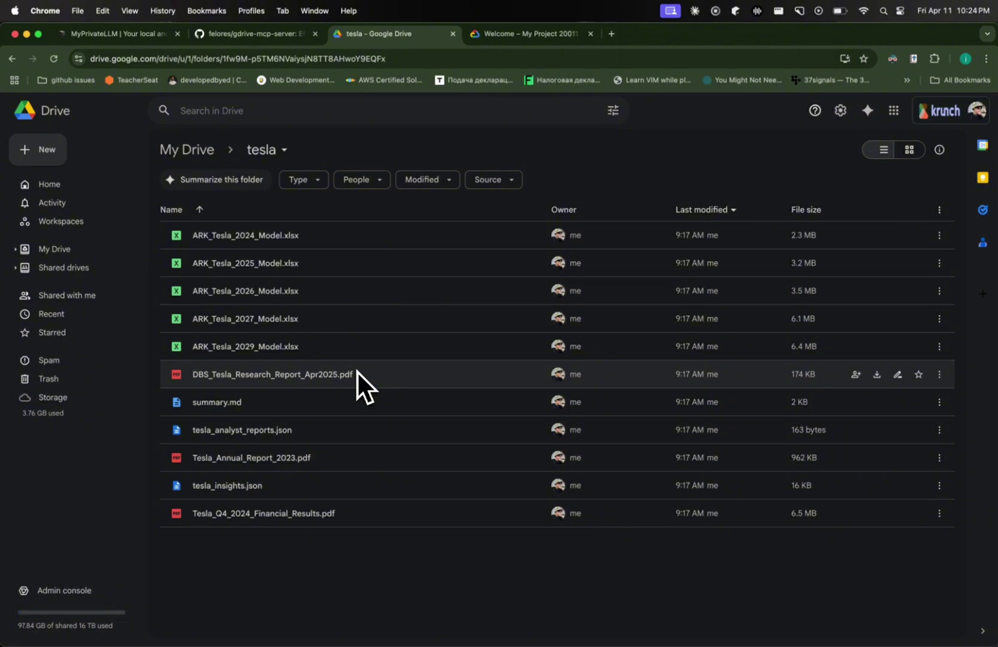
Step: From the README's Detailed Google Cloud Setup section, open the Google Cloud Console link in a new tab
click(258, 33)
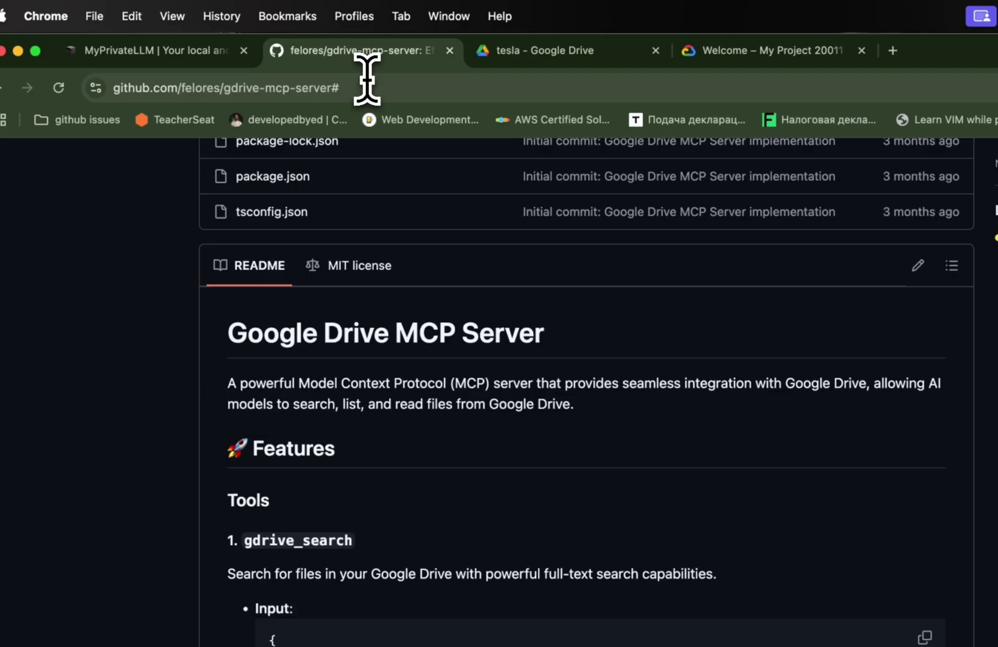
click(366, 79)
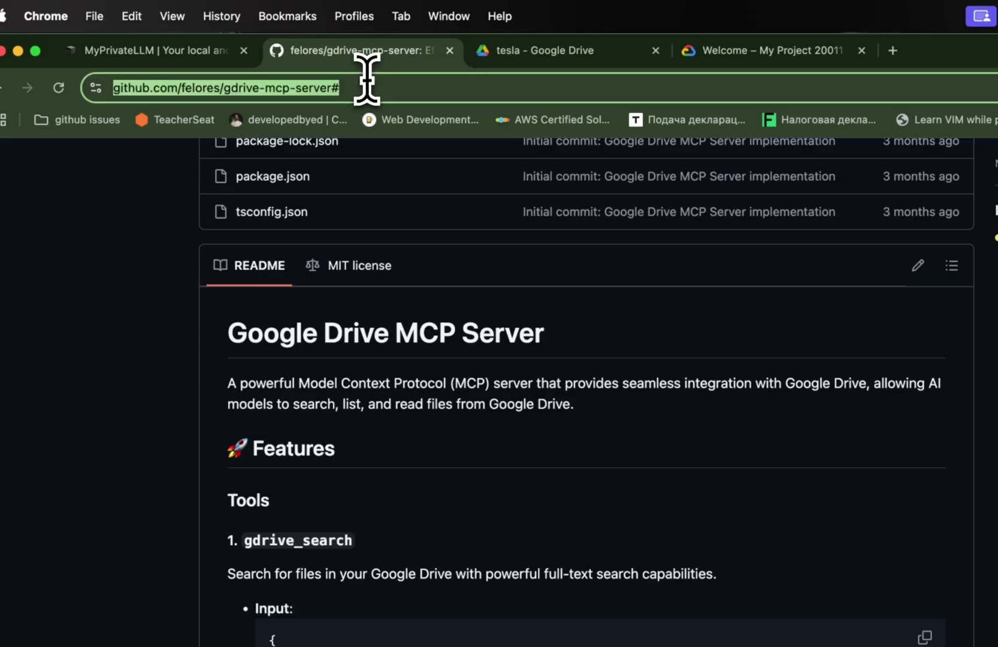
scroll(443, 383, down, 5)
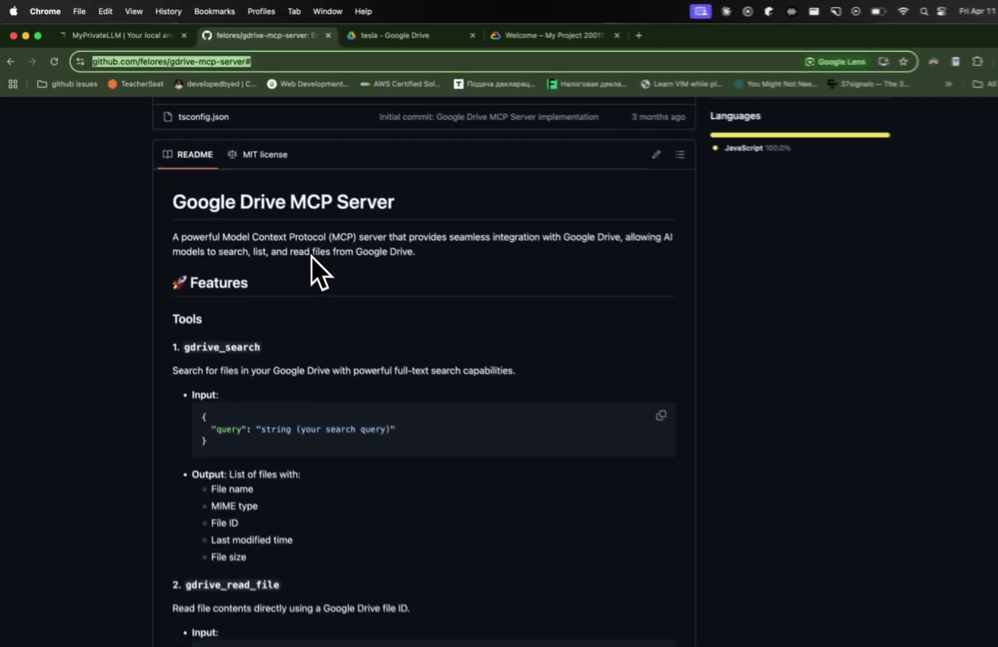
scroll(300, 245, down, 10)
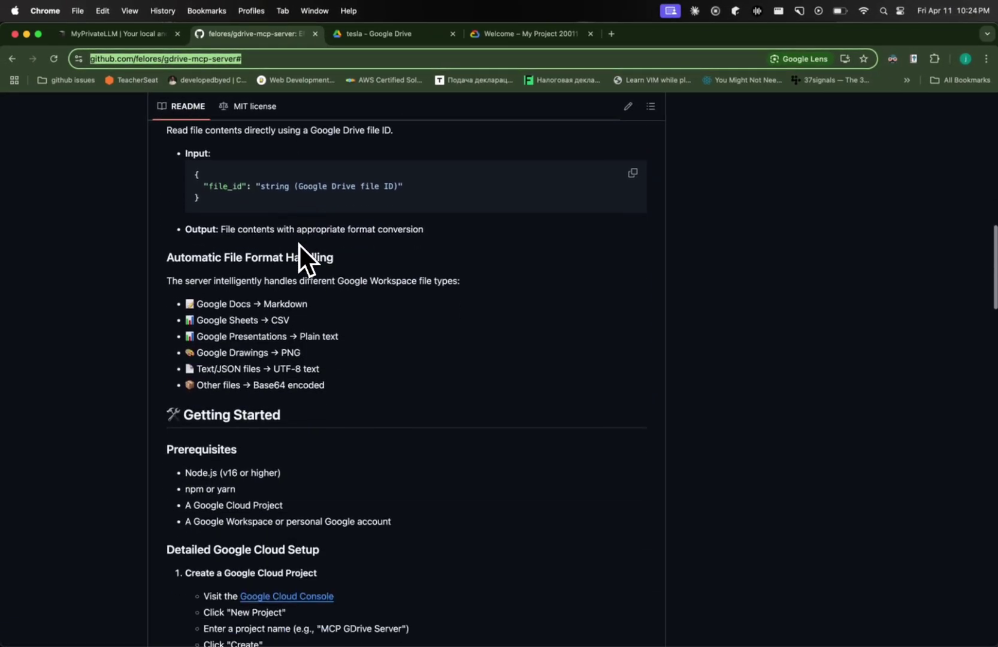
scroll(299, 245, down, 3)
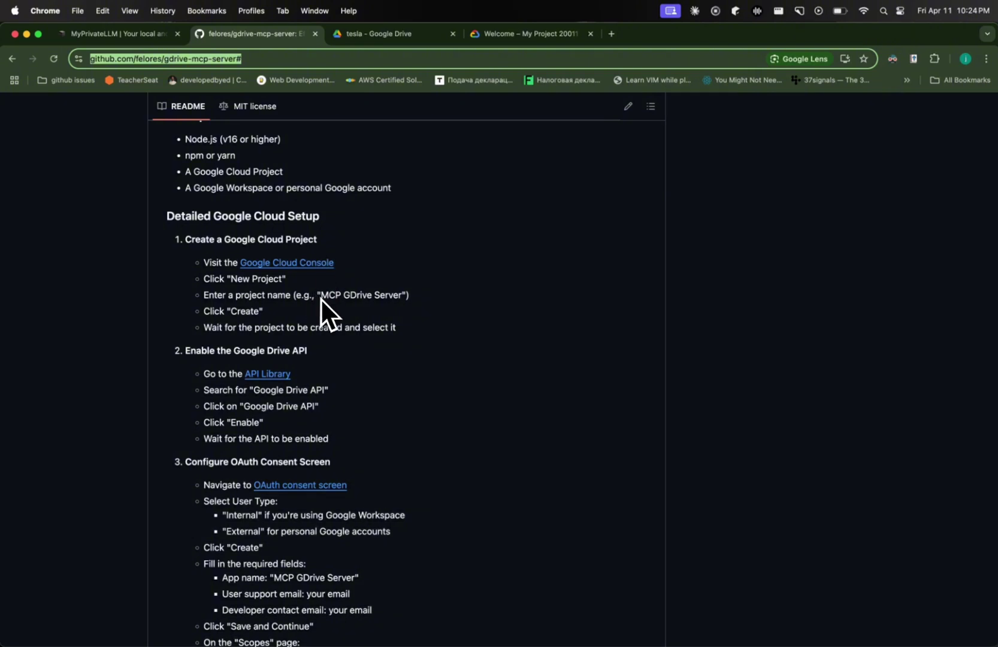
right_click(293, 267)
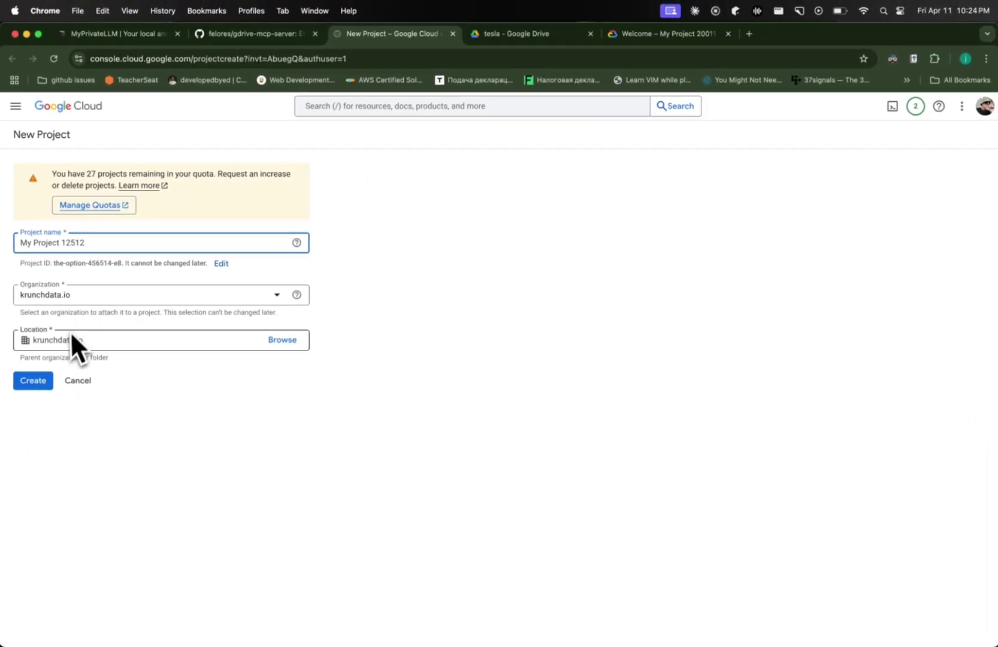
Step: Create the project My Project 12512 and clear the dashboard overlays
click(38, 383)
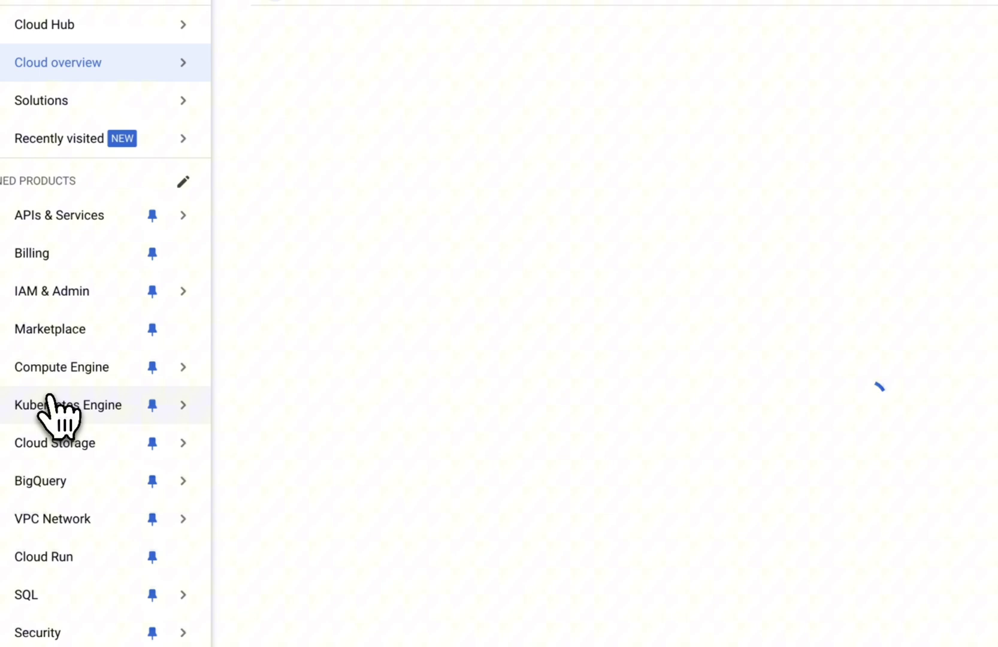
mouse_move(58, 413)
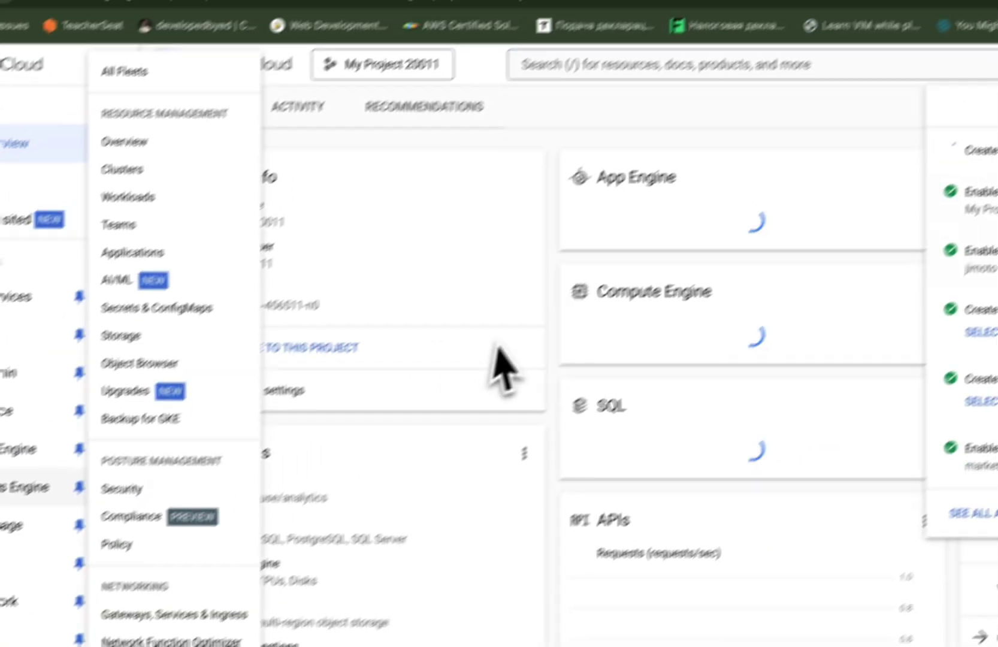
click(495, 243)
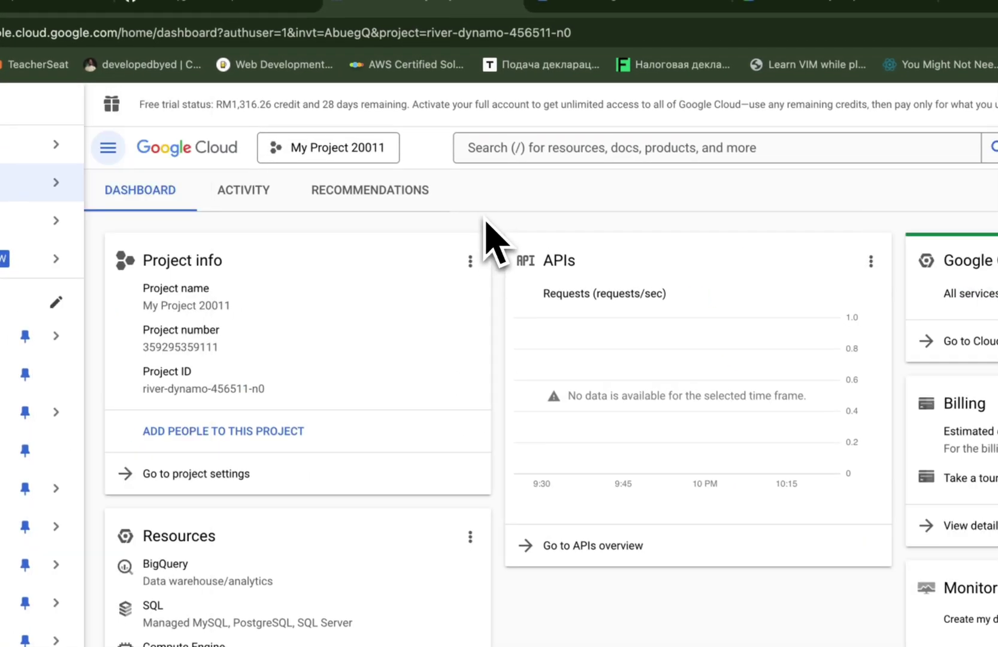
Step: Search for 'google drive api', enable the Google Drive API and view its details
click(529, 150)
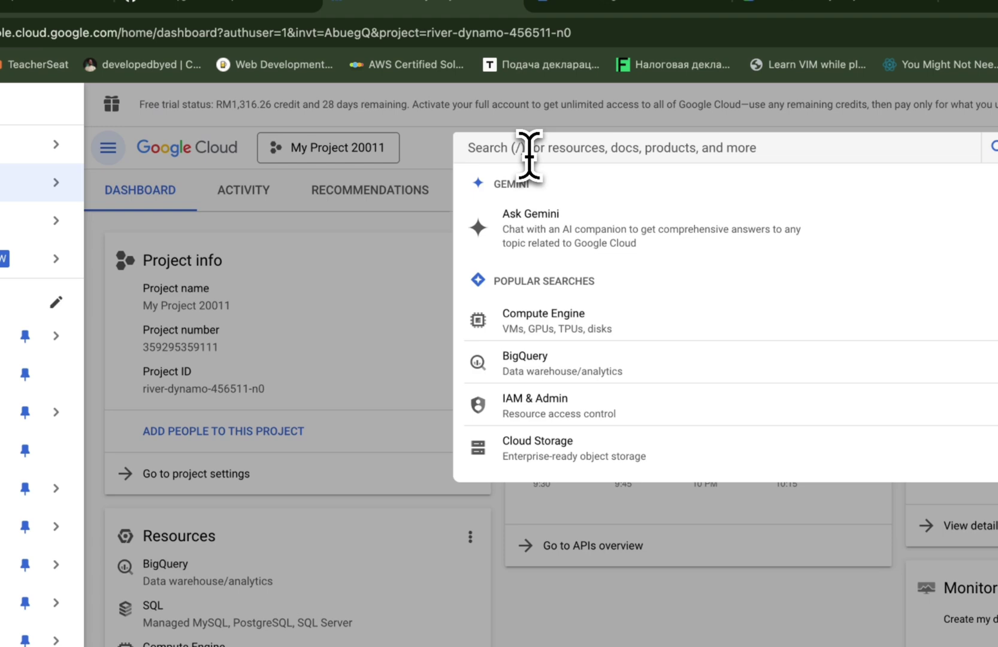
text(google drive api)
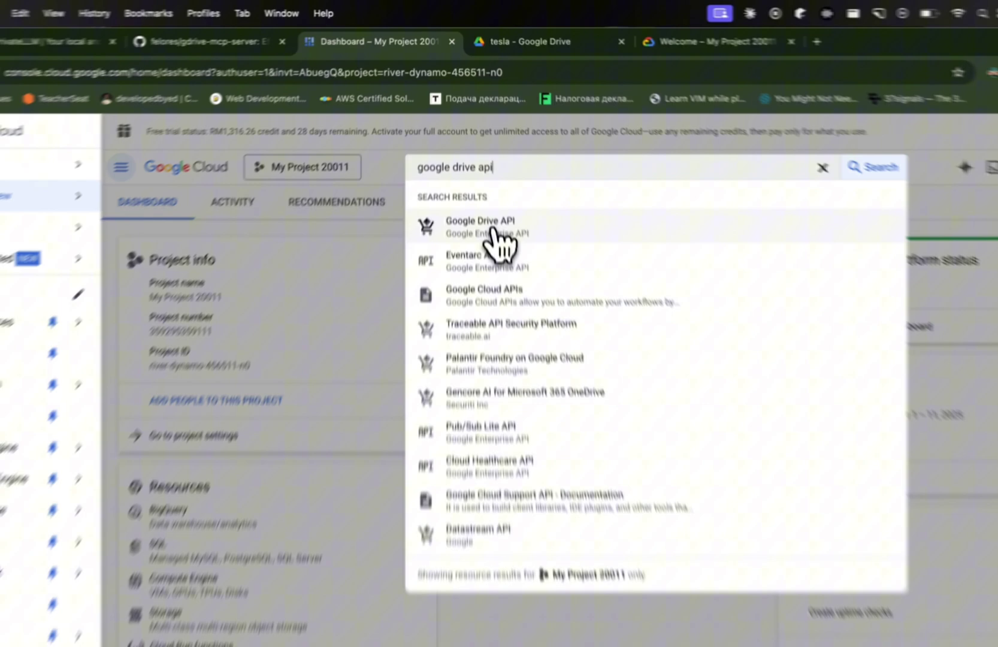
click(473, 180)
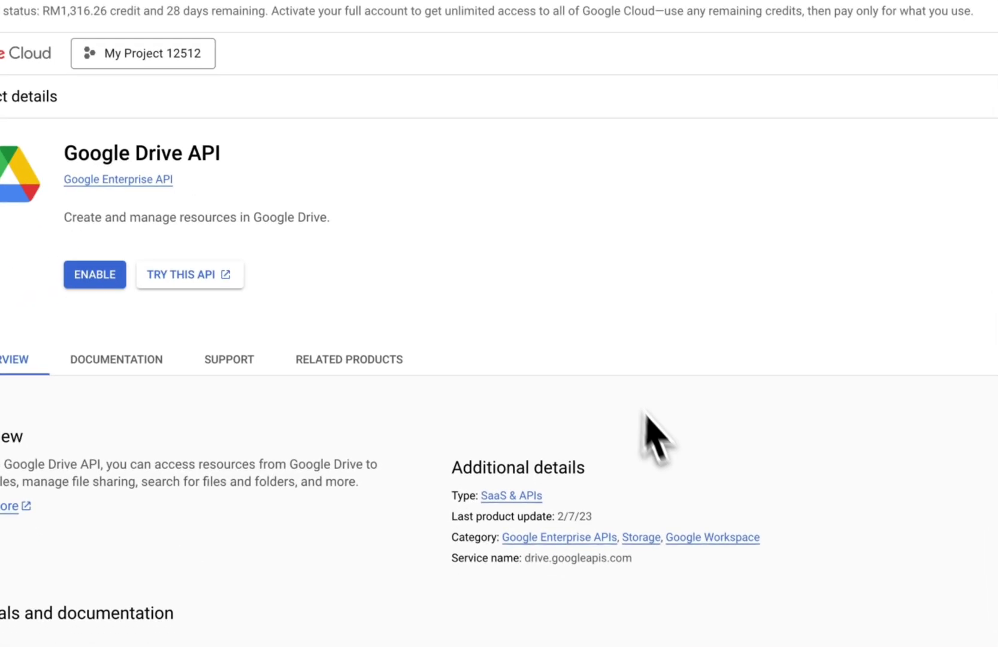
click(111, 281)
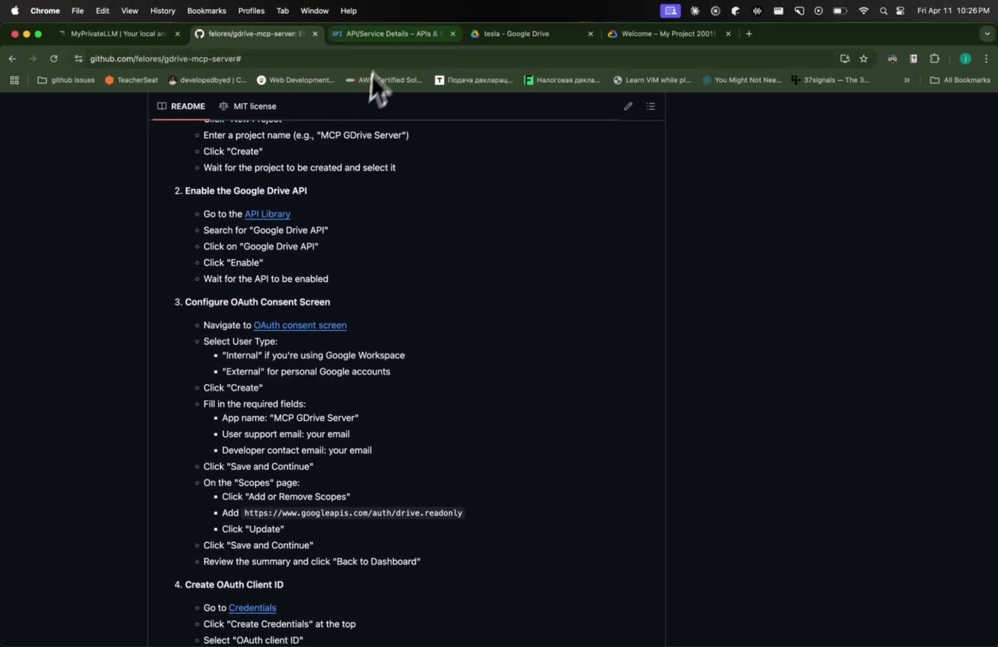
click(403, 34)
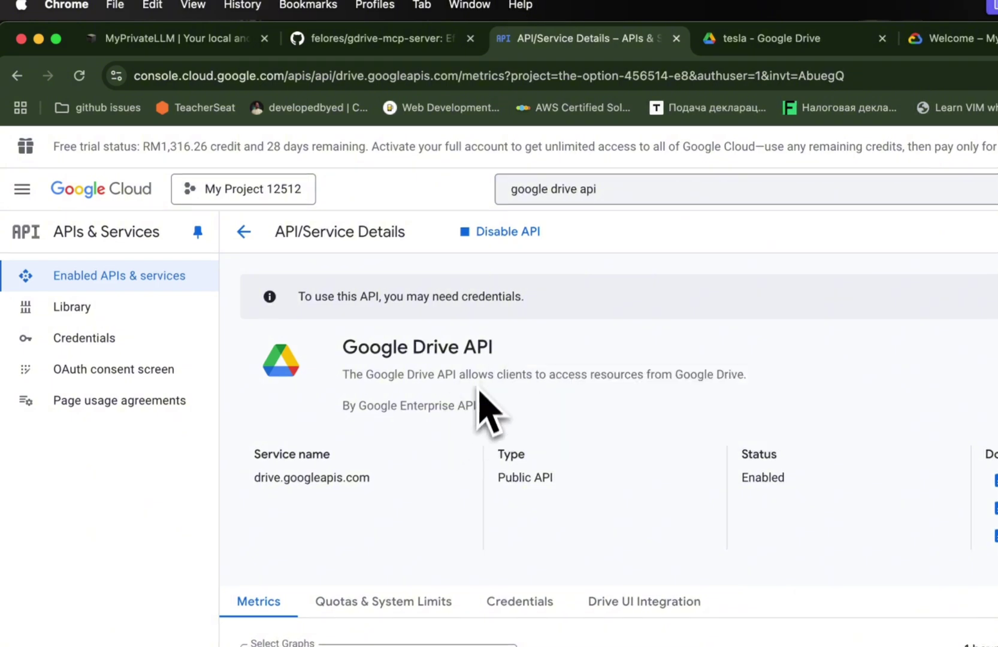
Step: Start the Google Auth Platform setup with app name 'MCP GDrive Server' and the account as support email
click(162, 381)
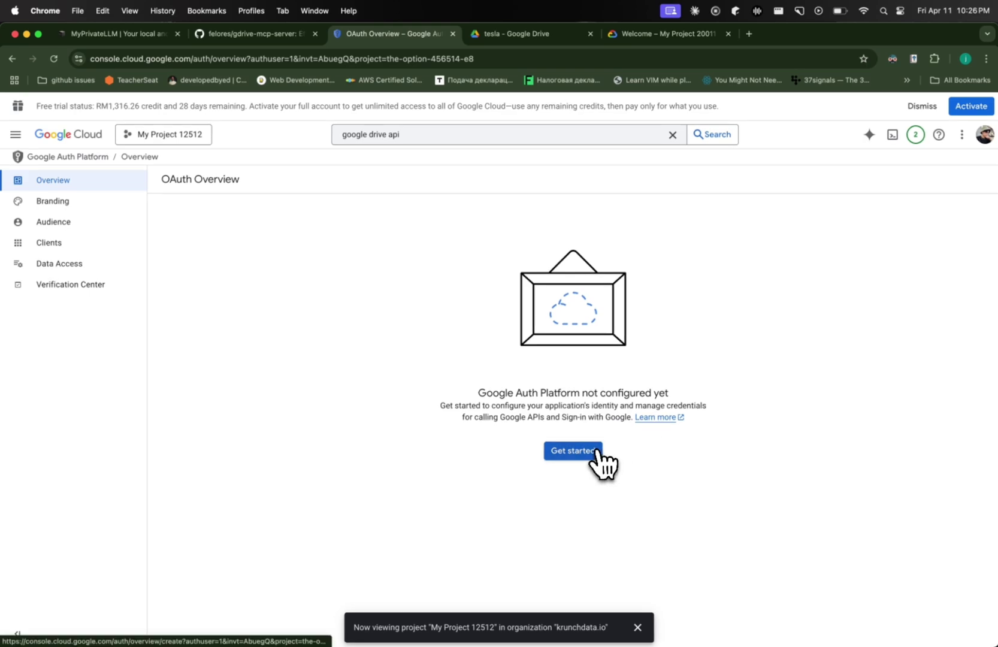
click(595, 456)
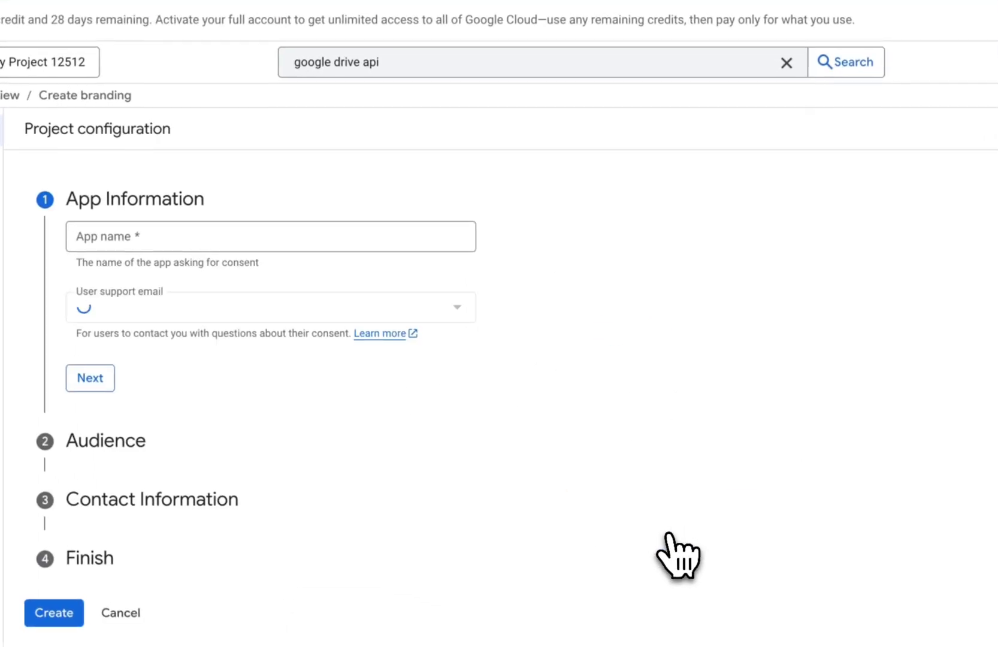
click(300, 239)
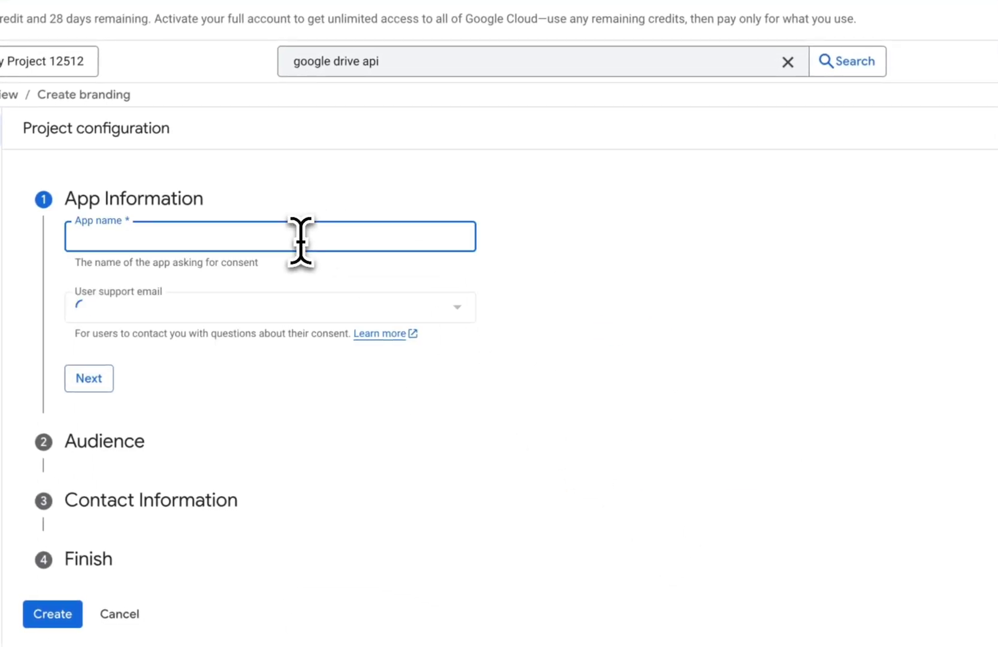
click(335, 36)
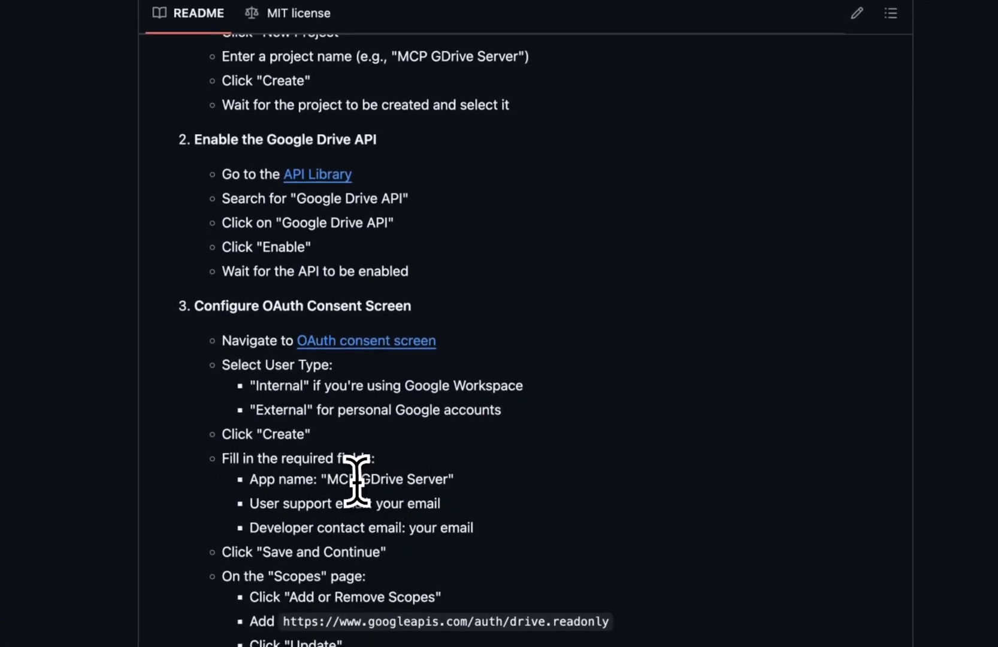
drag(349, 479, 409, 482)
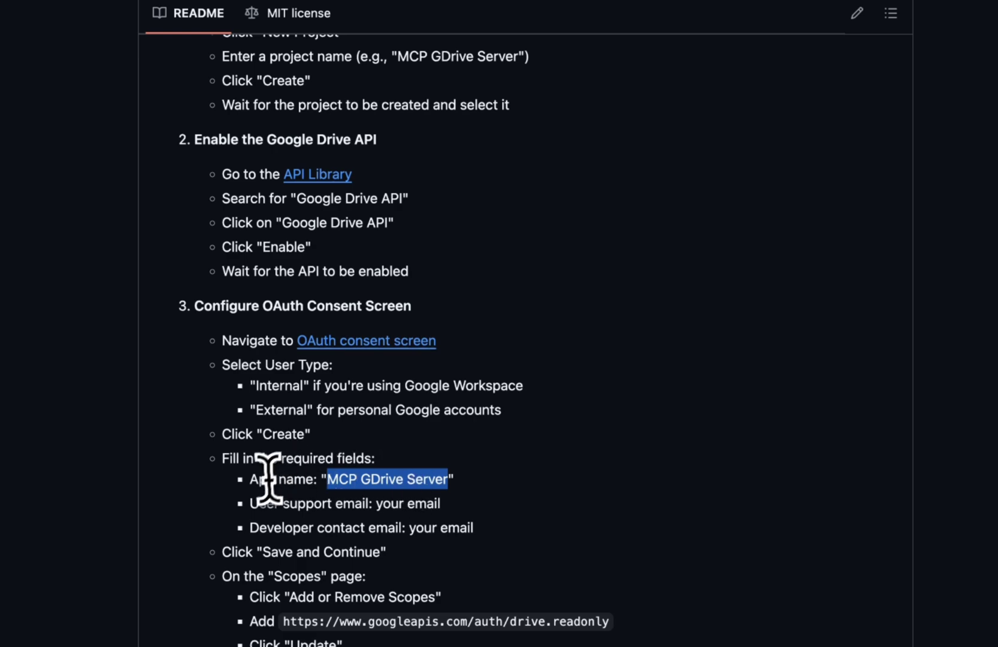
drag(329, 479, 406, 482)
key(ctrl+c)
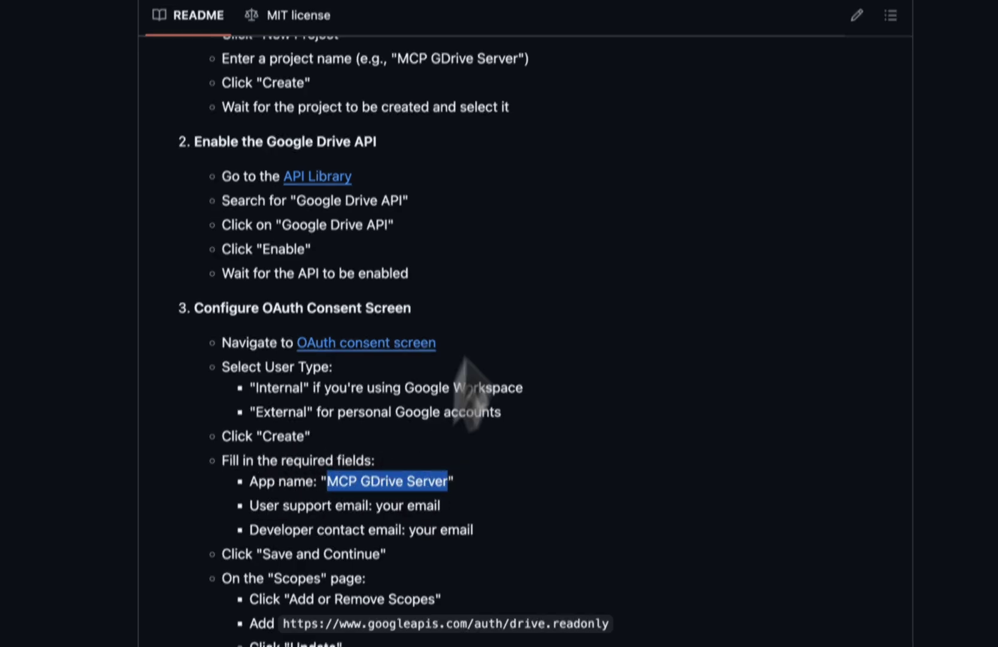
click(500, 23)
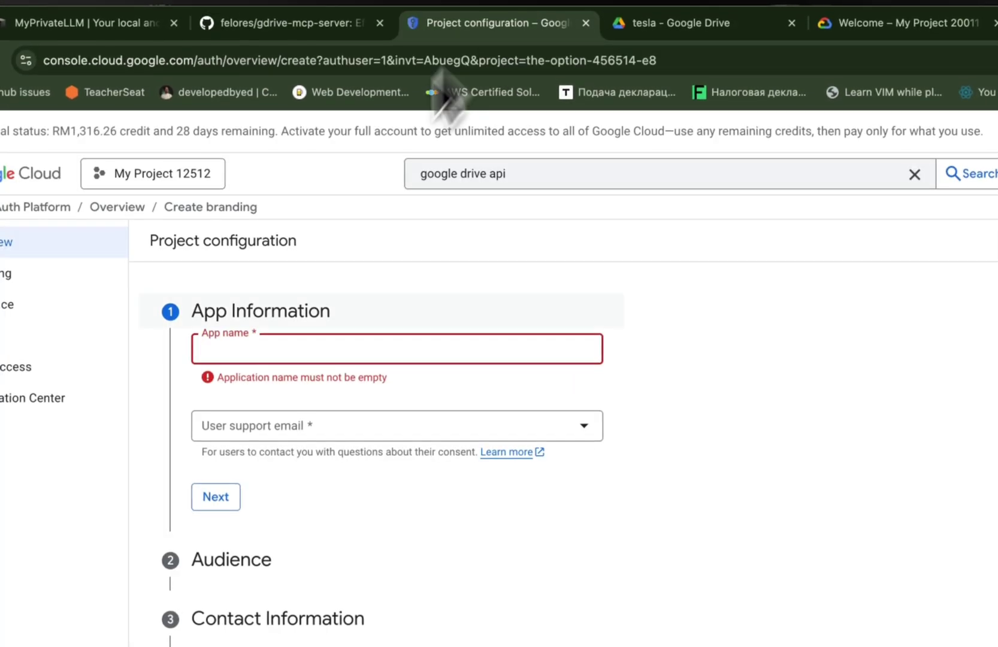
click(281, 350)
key(ctrl+v)
click(299, 424)
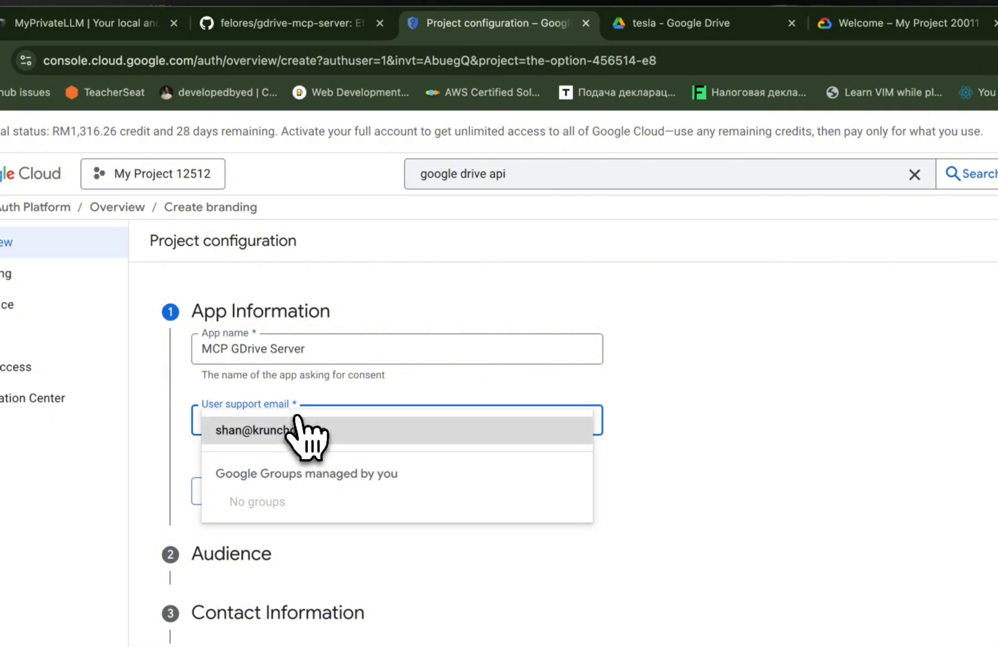
click(299, 428)
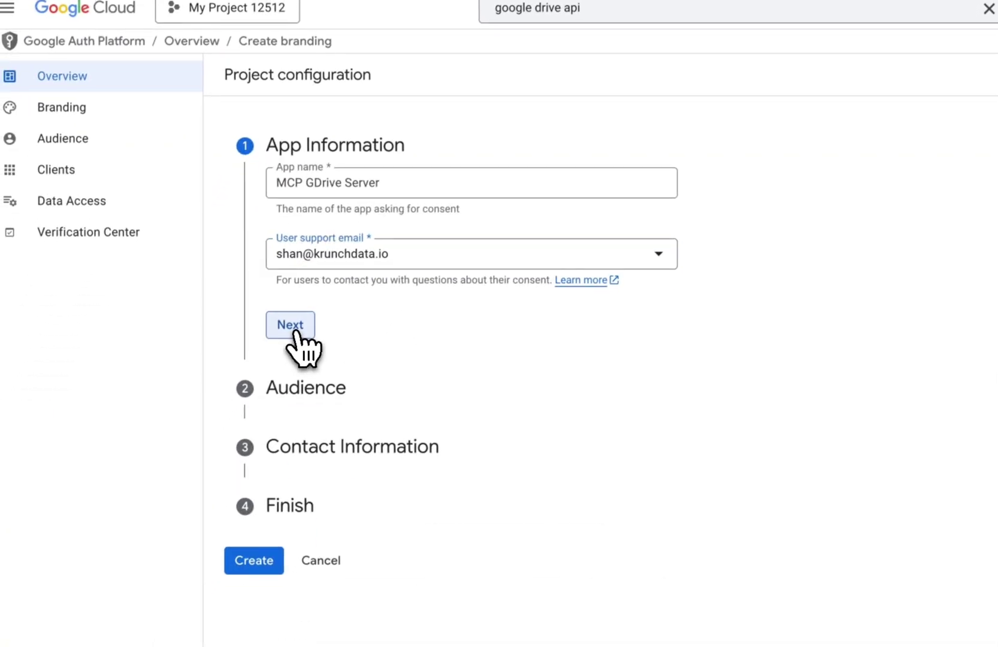
Step: Set the audience to Internal, confirm the contact email, accept the User Data Policy and create
click(275, 363)
click(262, 268)
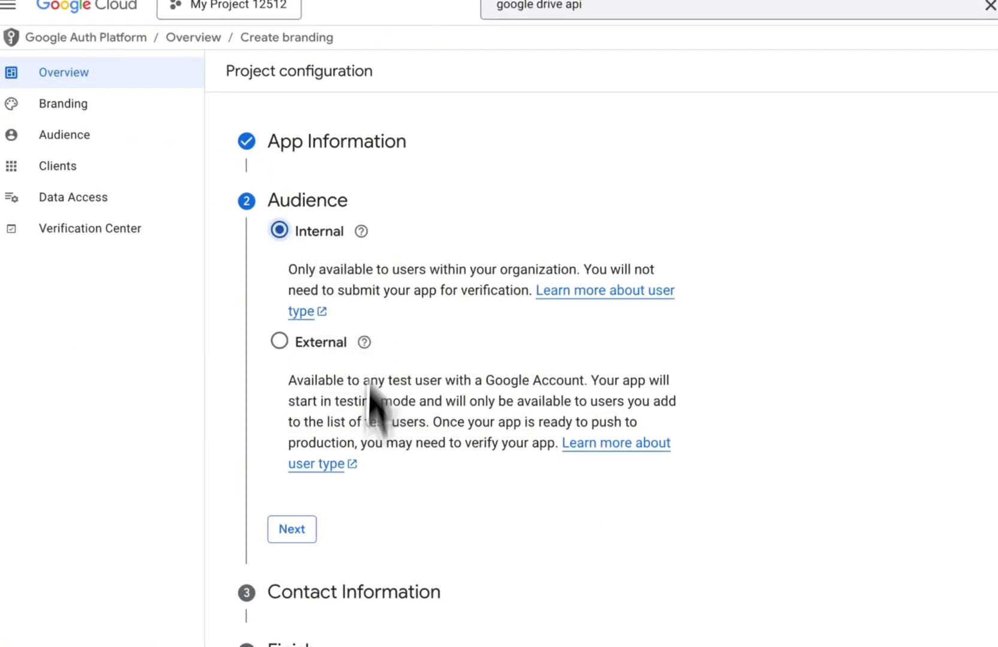
click(292, 528)
click(355, 299)
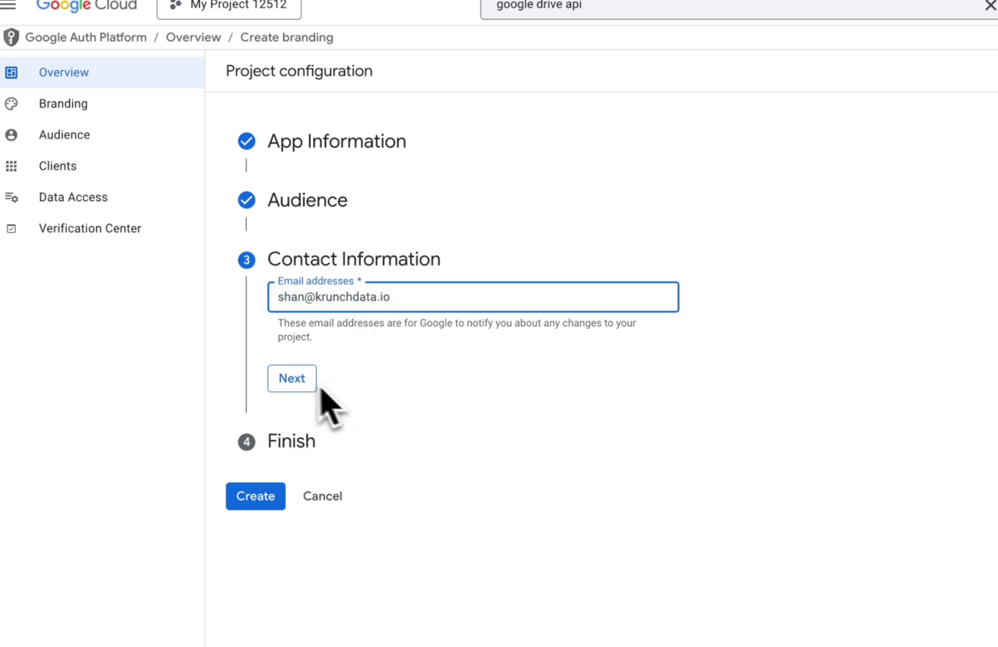
click(291, 379)
click(281, 349)
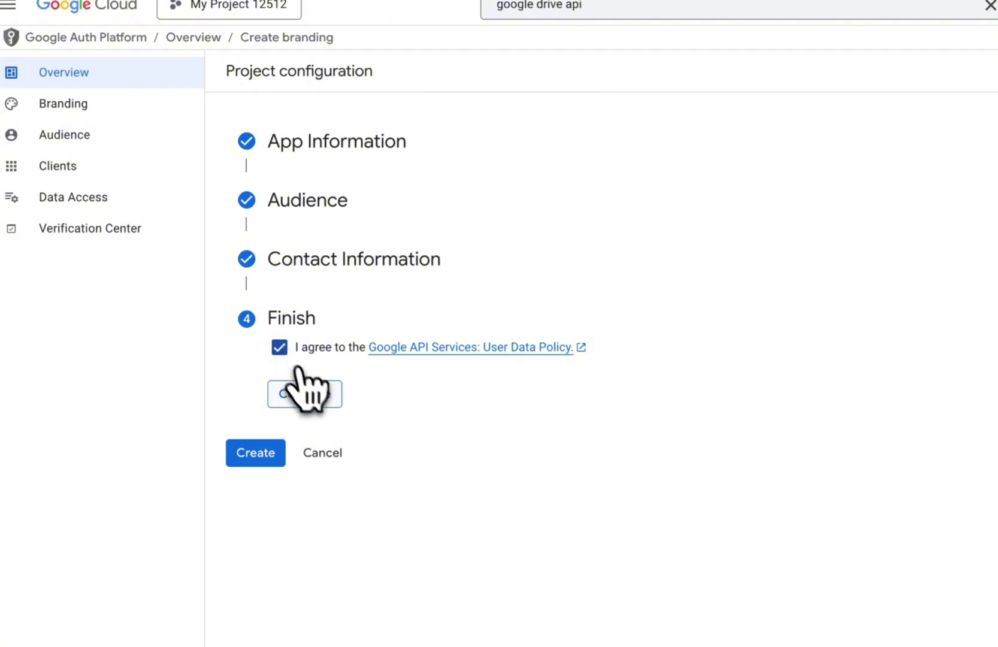
click(304, 393)
click(264, 369)
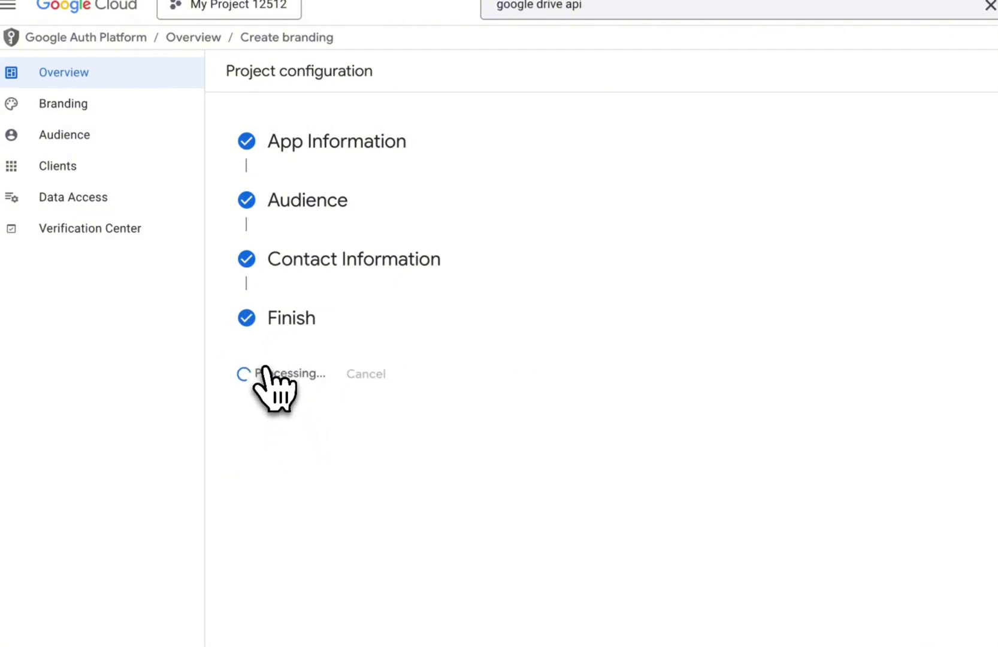
Step: Copy the Drive read-only scope URL from the README's setup instructions
click(379, 13)
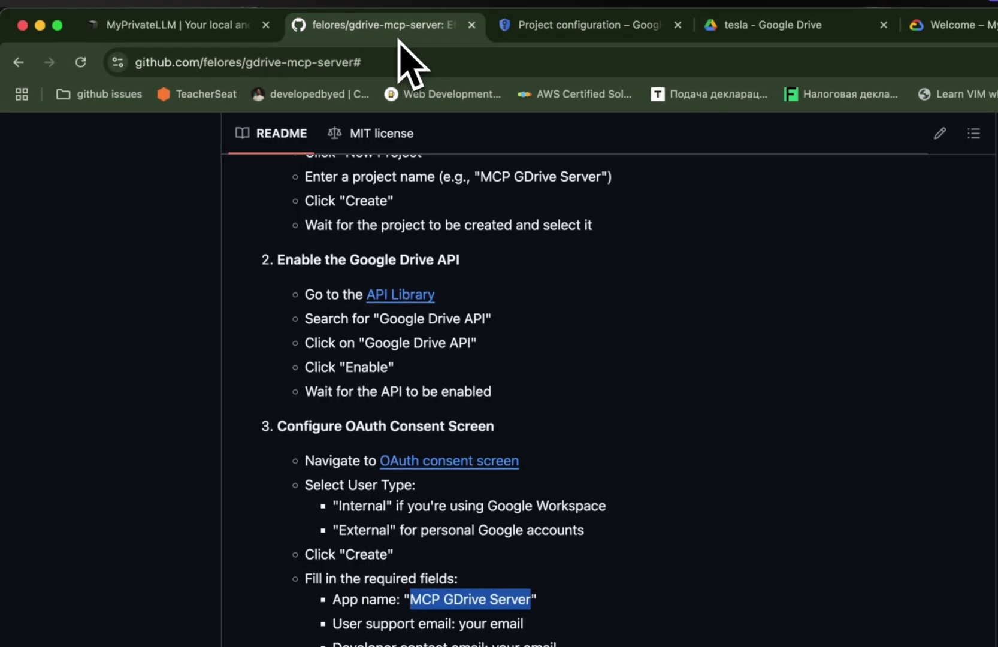
scroll(440, 420, down, 5)
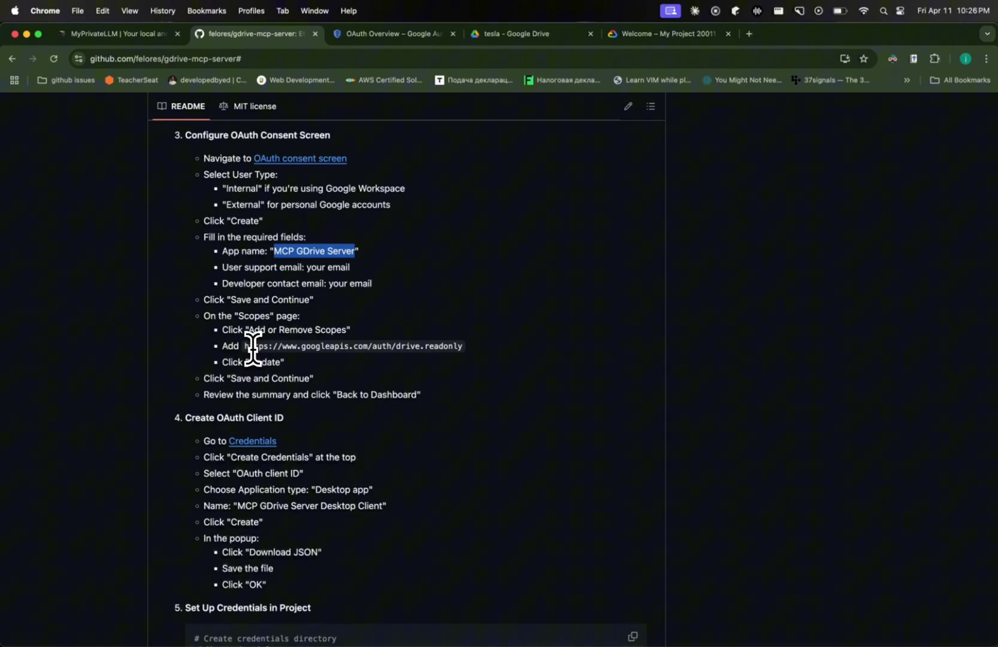
drag(247, 346, 428, 346)
key(ctrl+c)
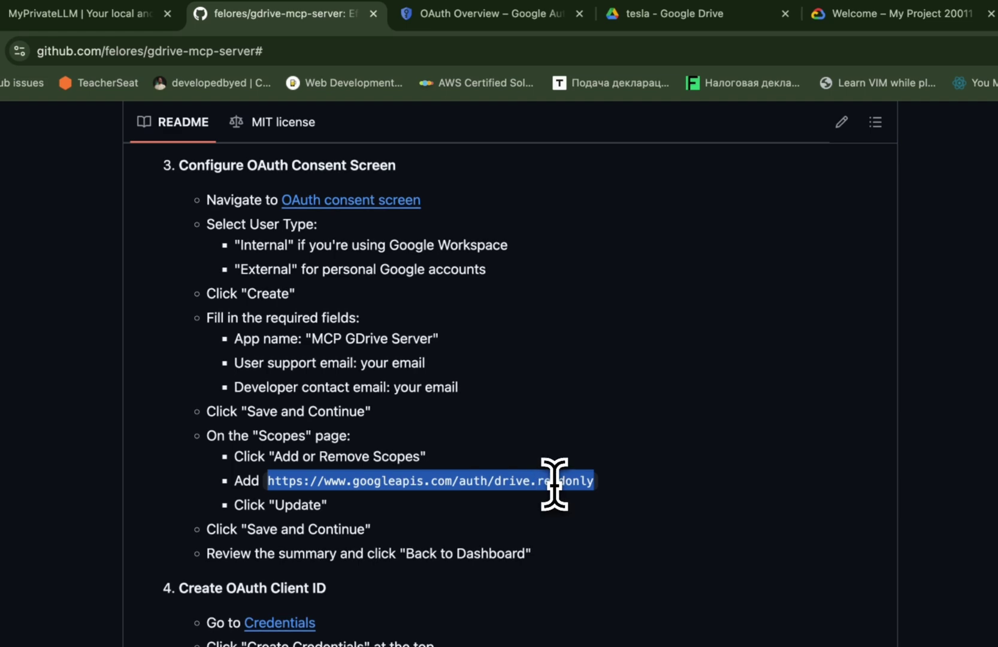
click(500, 13)
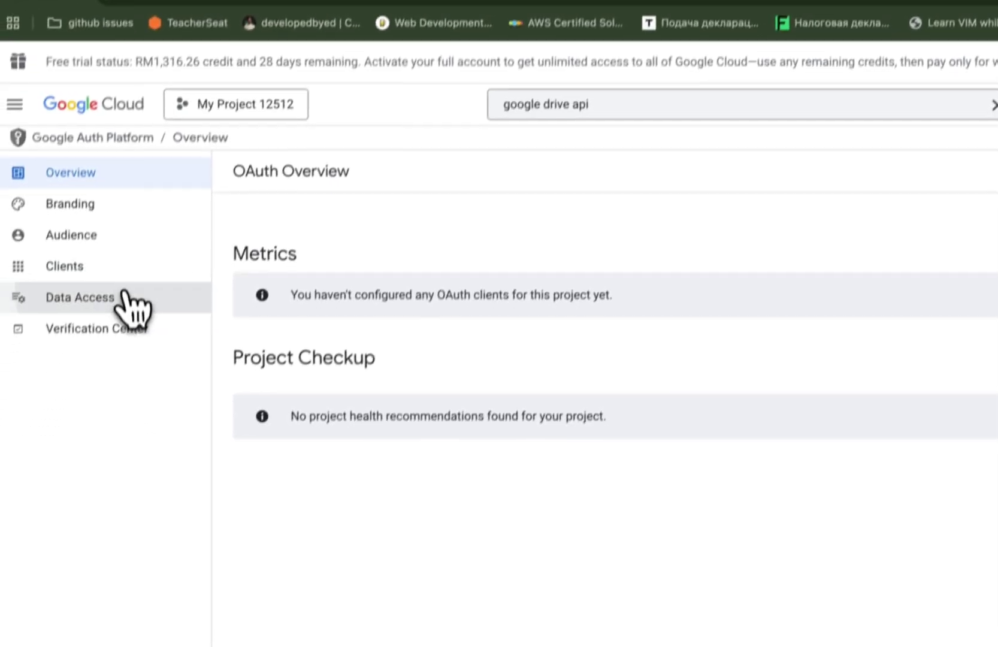
Step: Manually add the drive.readonly scope under Data Access, update the scopes table and save
click(83, 394)
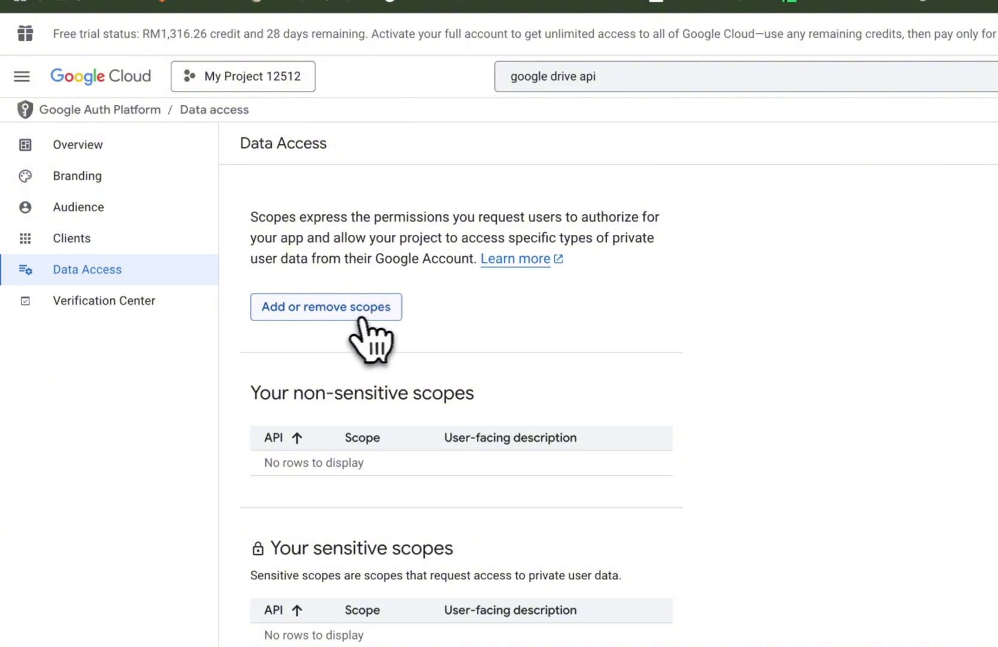
click(339, 310)
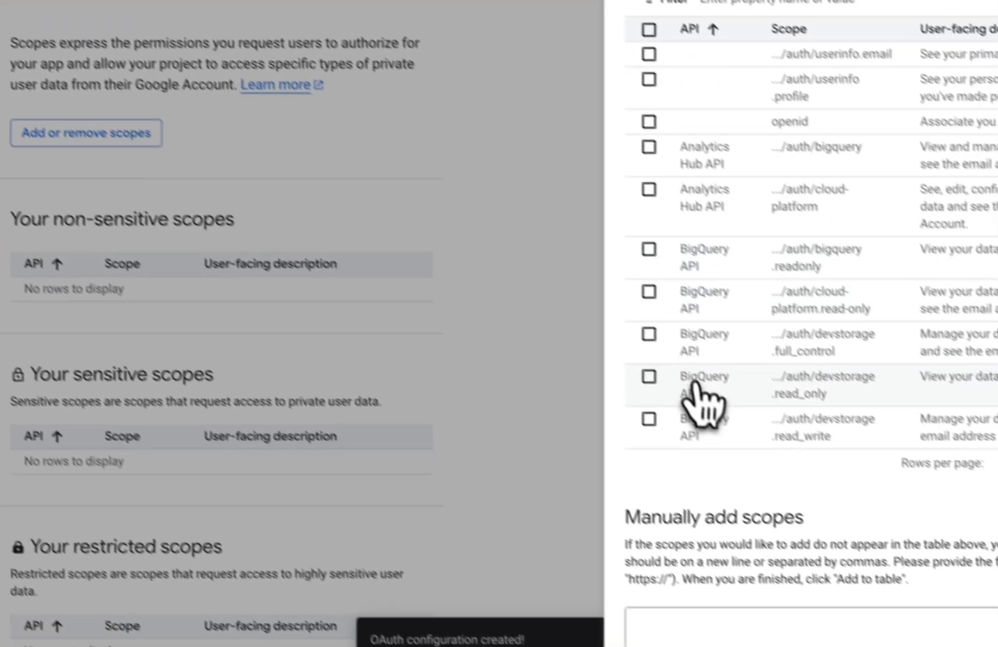
click(640, 514)
key(ctrl+v)
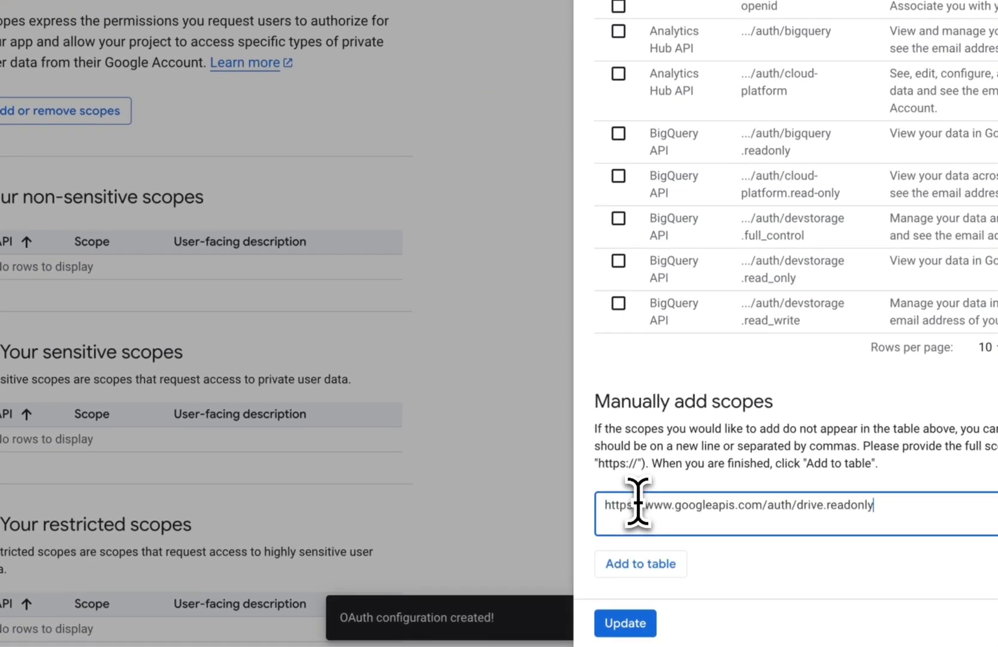
triple_click(755, 512)
key(Right)
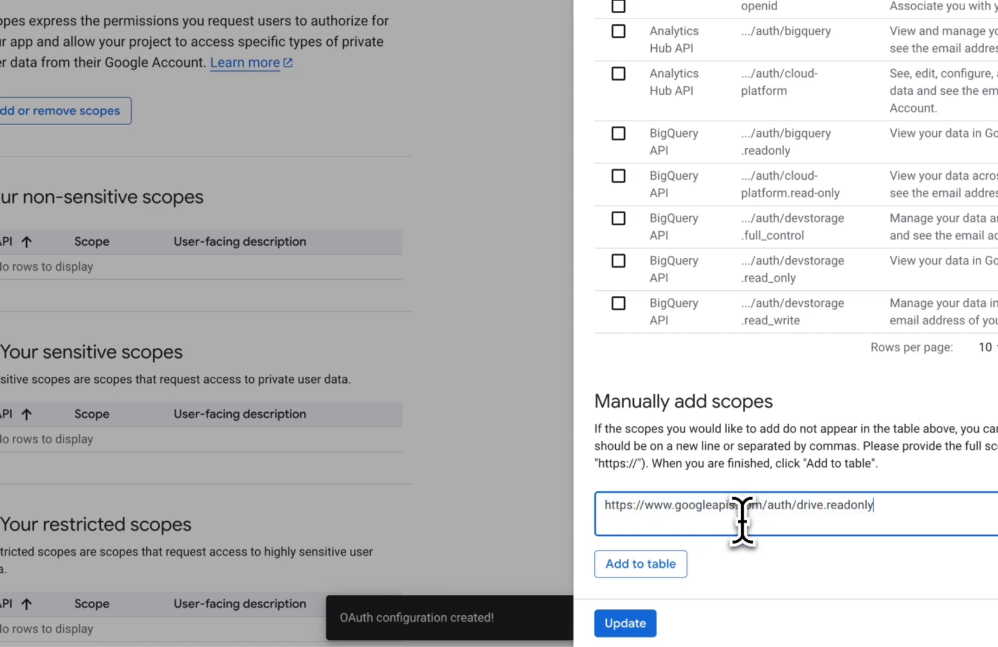
click(640, 566)
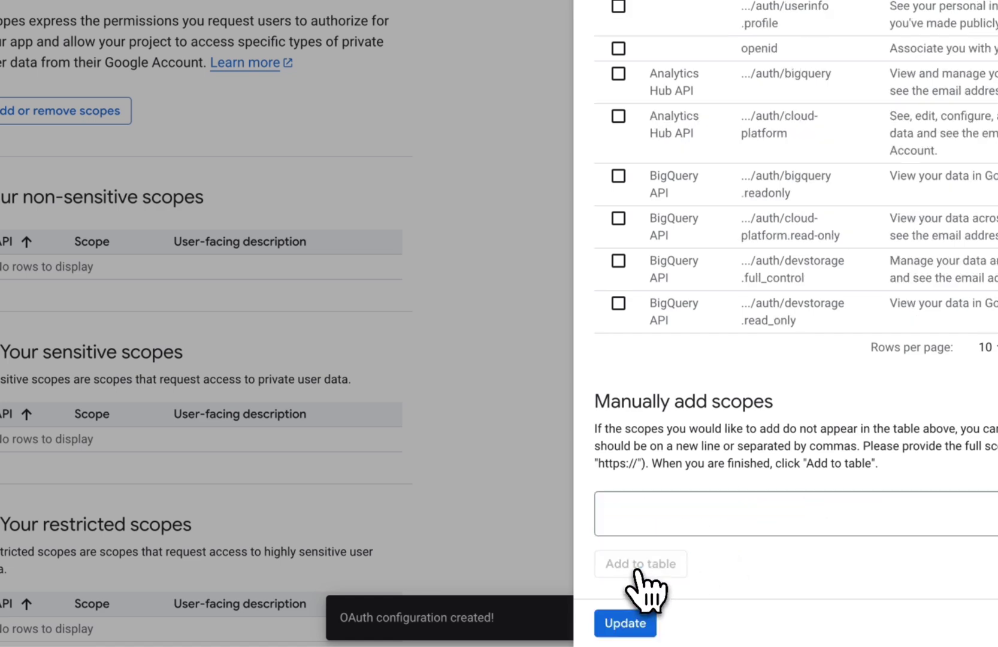
click(630, 626)
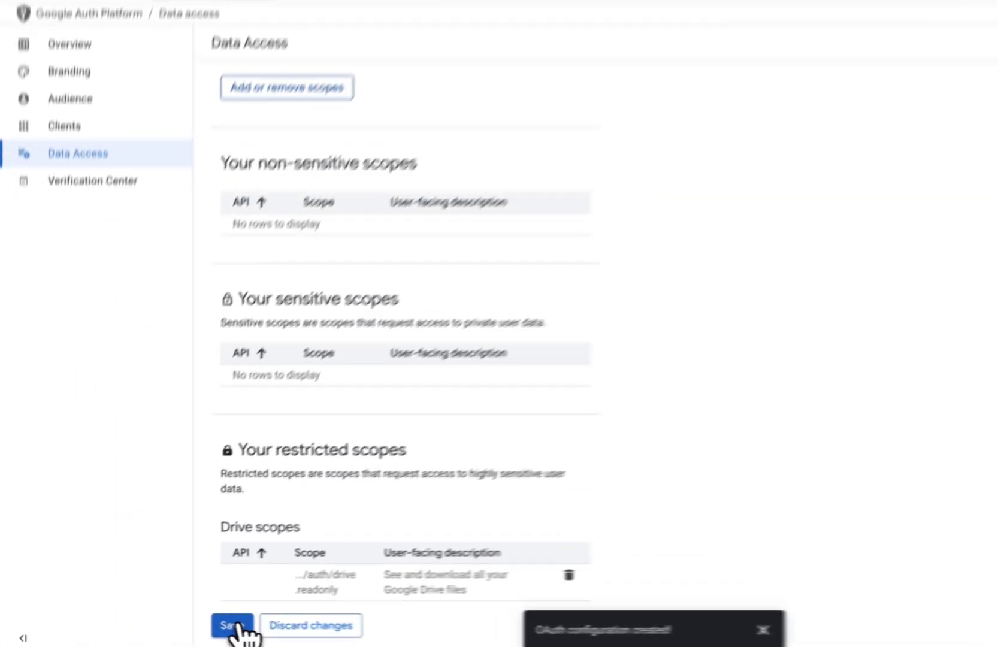
click(178, 624)
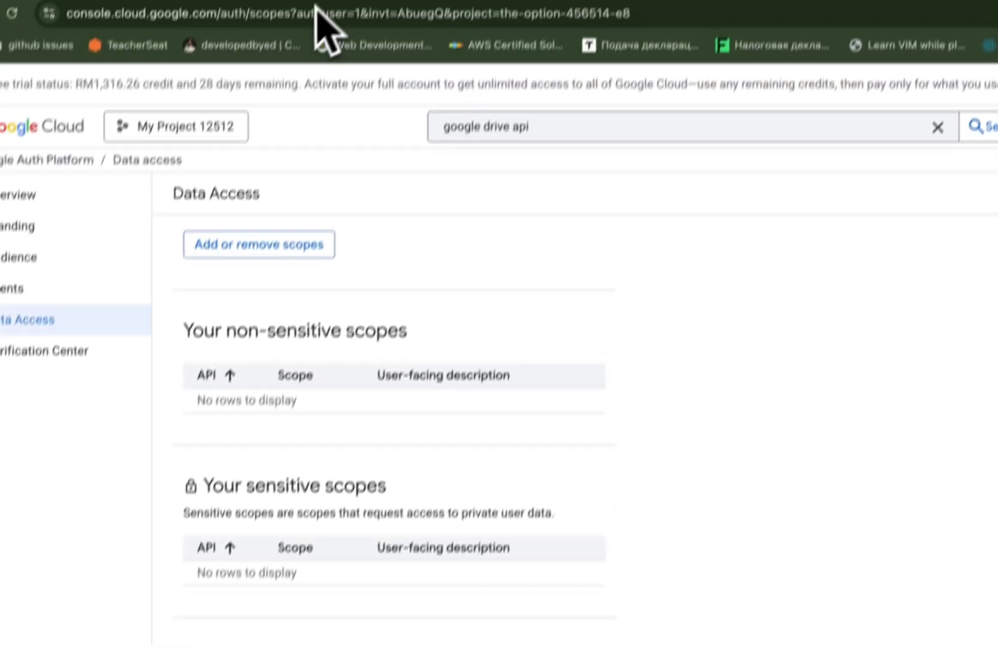
Step: Start a new OAuth client under Clients with application type Desktop app
click(308, 21)
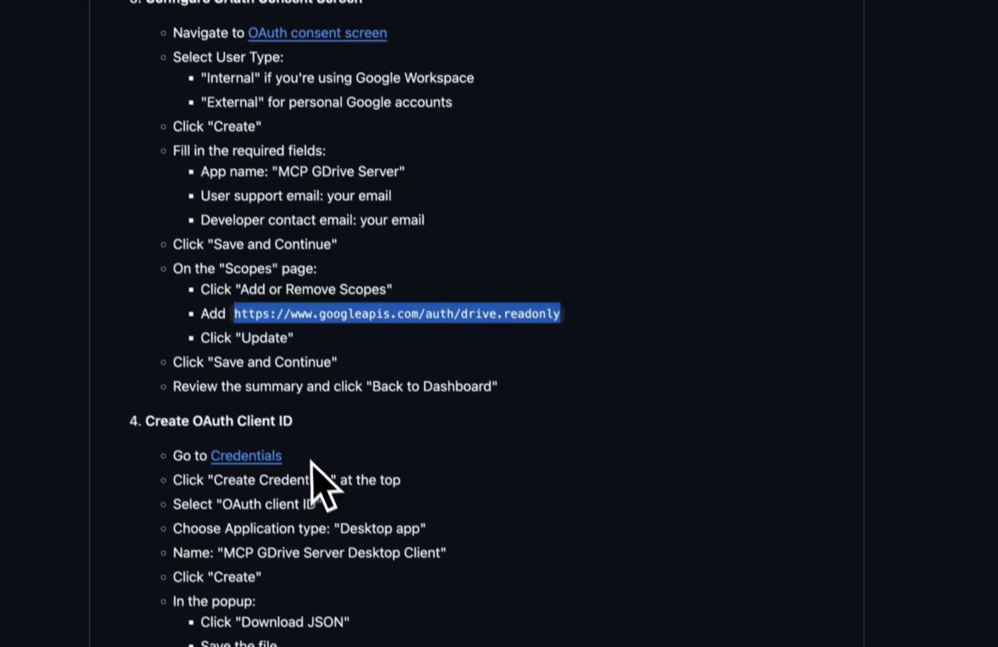
scroll(473, 429, down, 2)
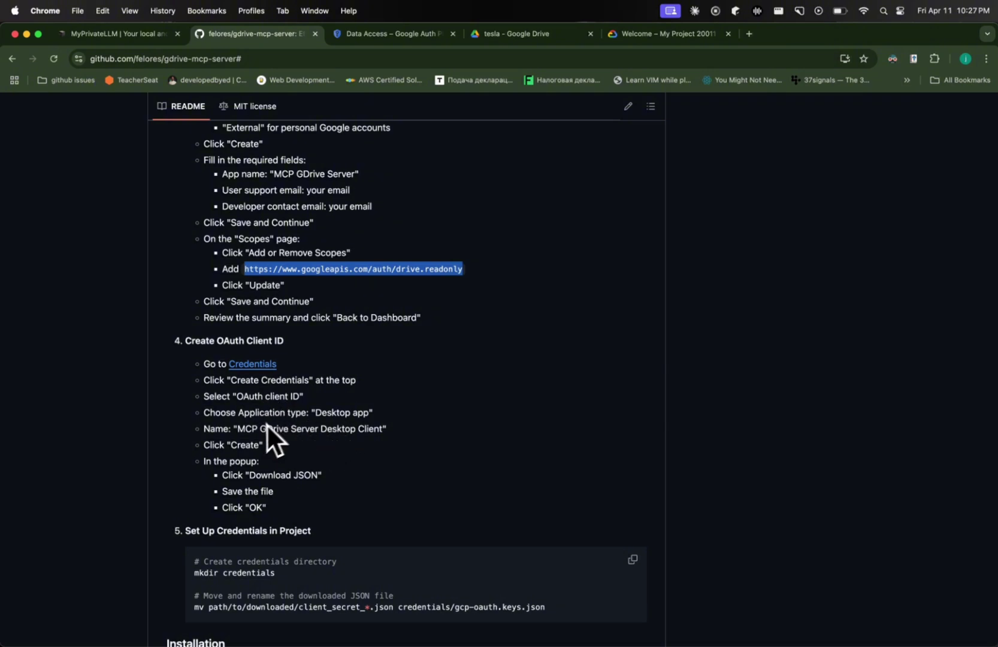
click(387, 33)
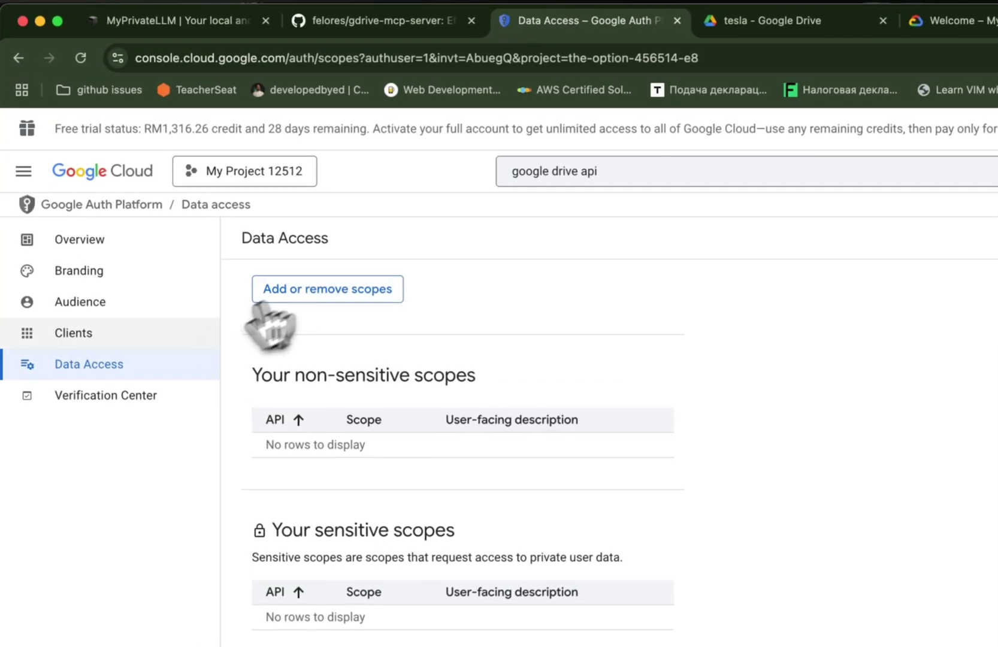
click(172, 348)
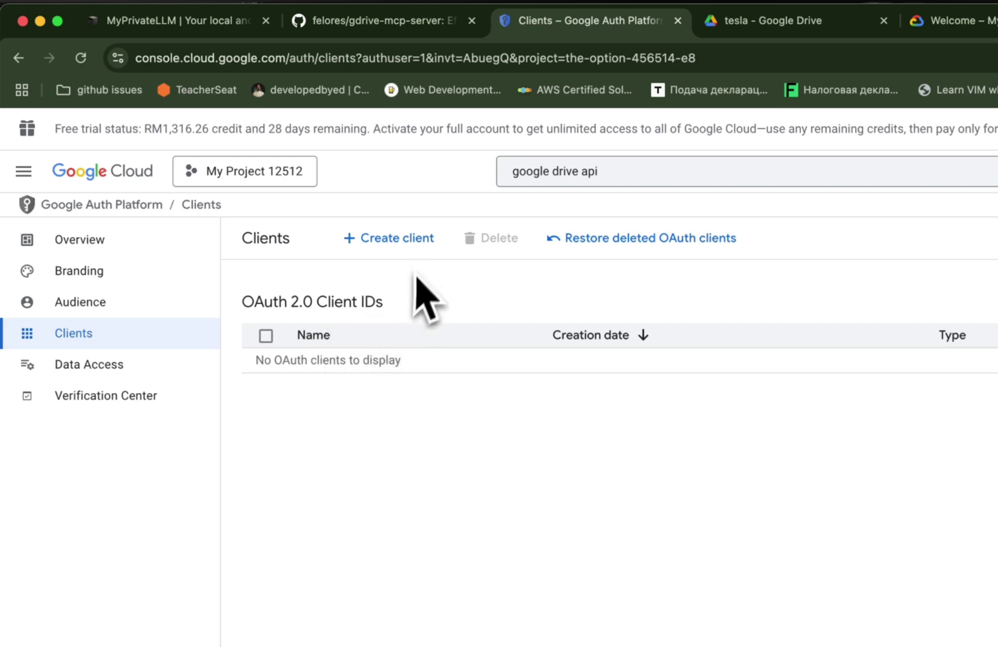
click(413, 252)
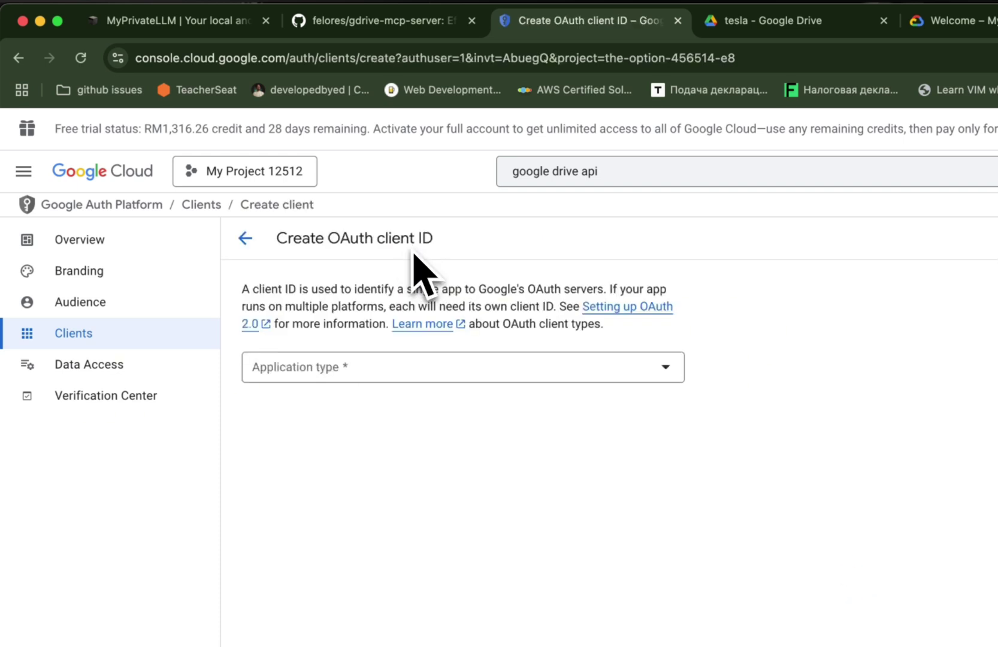
click(359, 366)
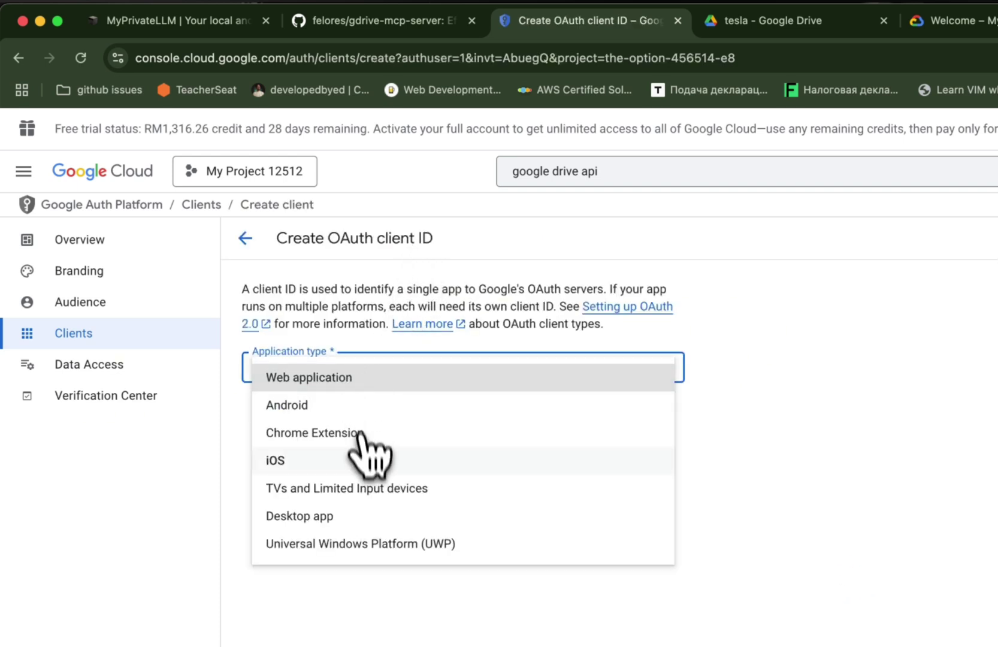
click(335, 516)
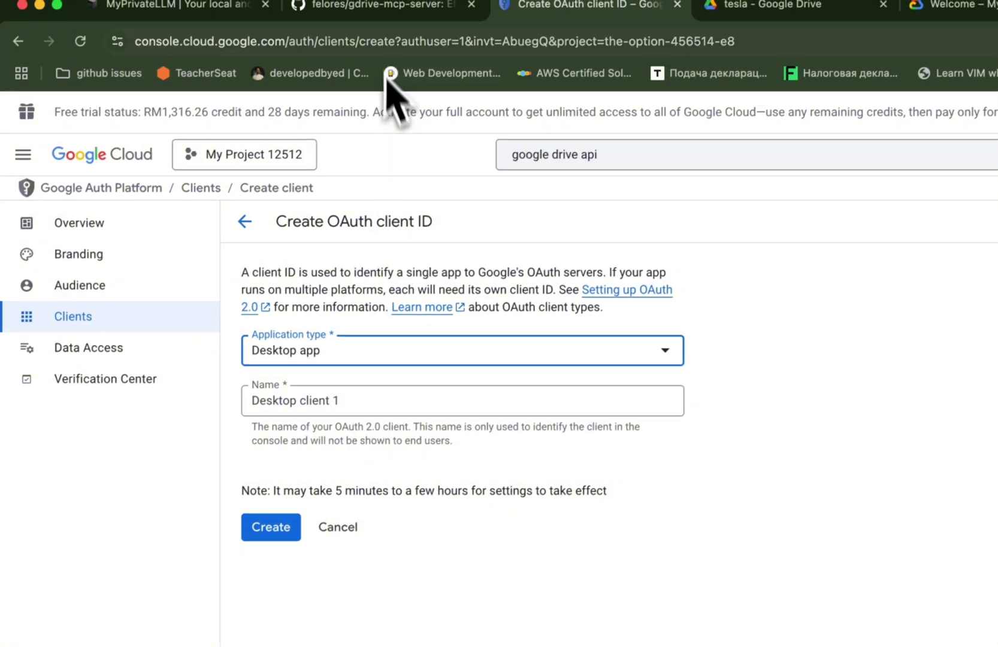
Step: Name the client 'MCP GDrive Server Desktop Client', copied from the README, and create it
click(383, 5)
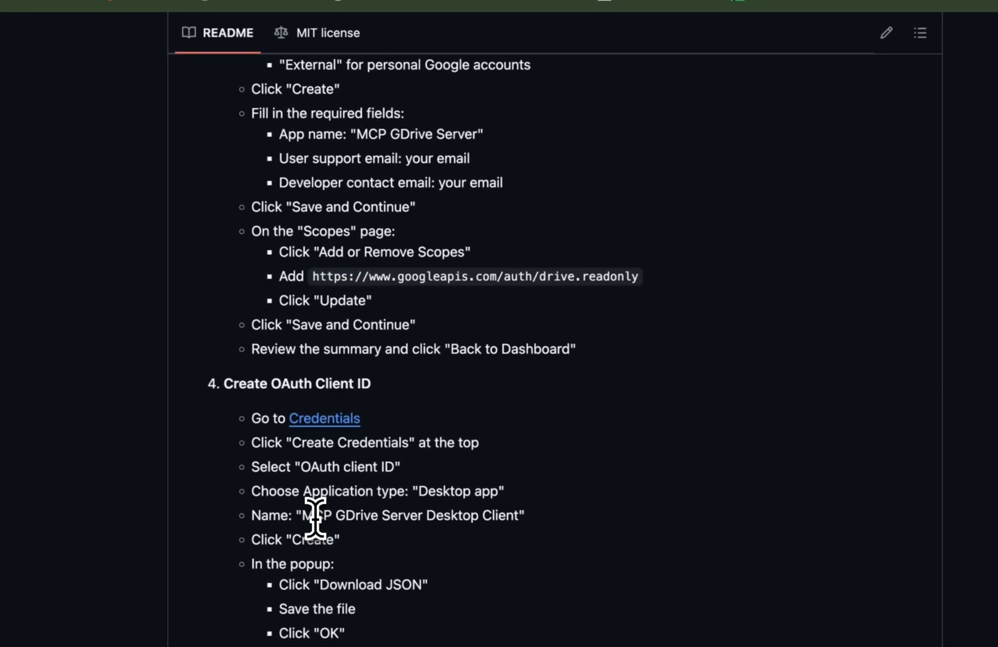
drag(322, 531, 491, 533)
key(super+c)
click(508, 27)
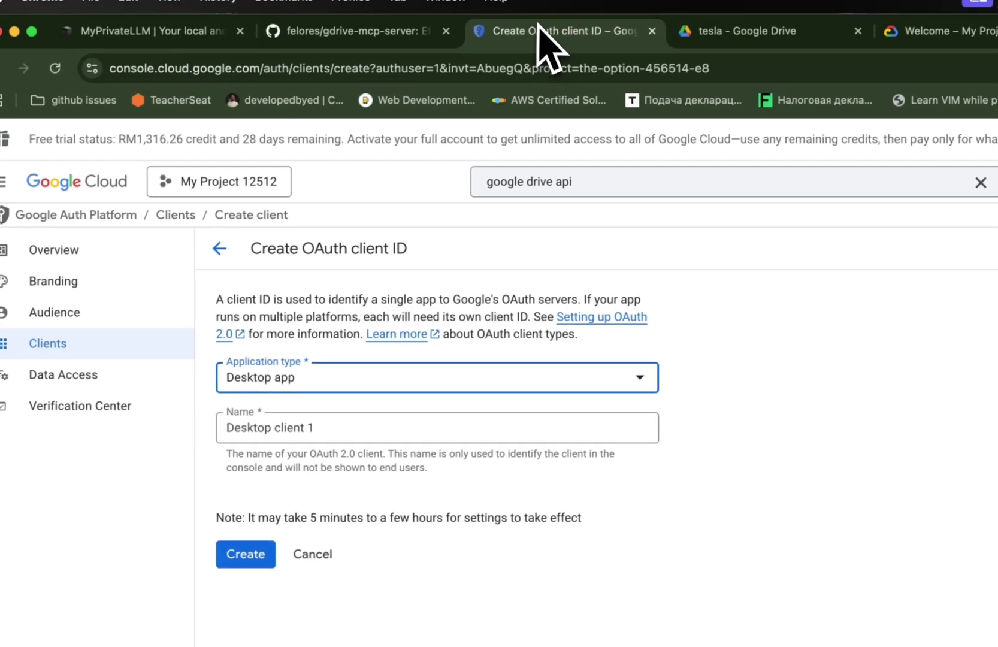
click(307, 432)
key(super+a)
key(super+v)
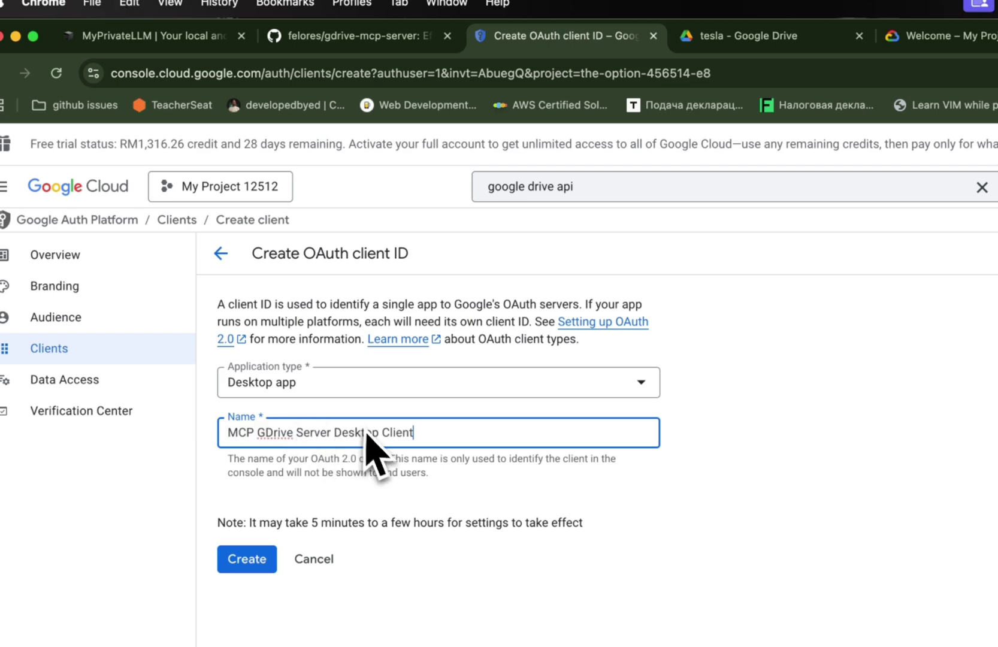
drag(296, 432, 425, 433)
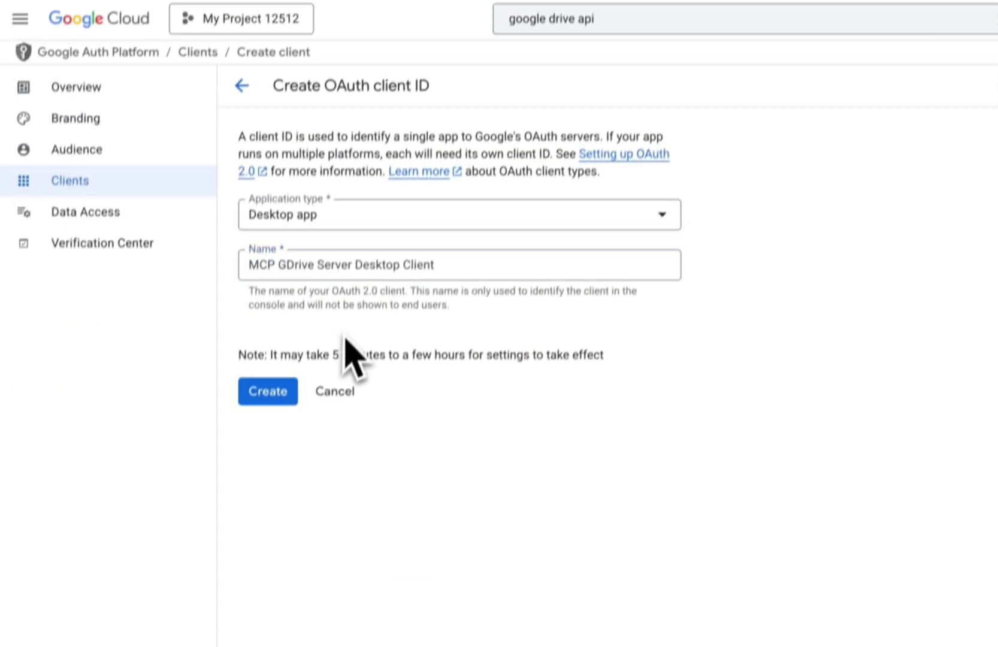
click(252, 559)
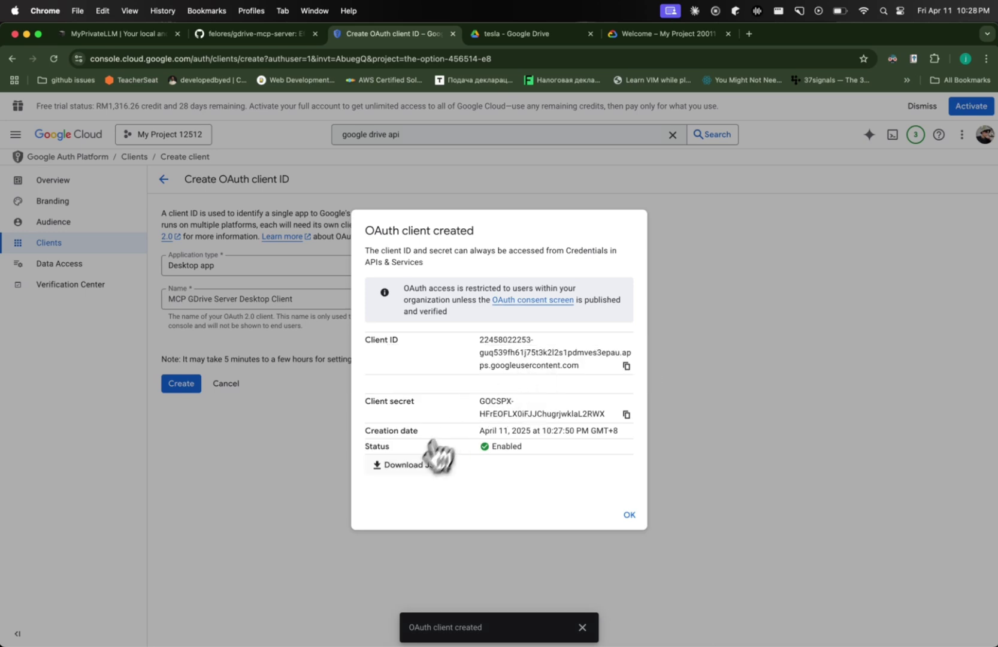
Step: Download the OAuth client credentials as JSON and dismiss the confirmation dialog
click(422, 470)
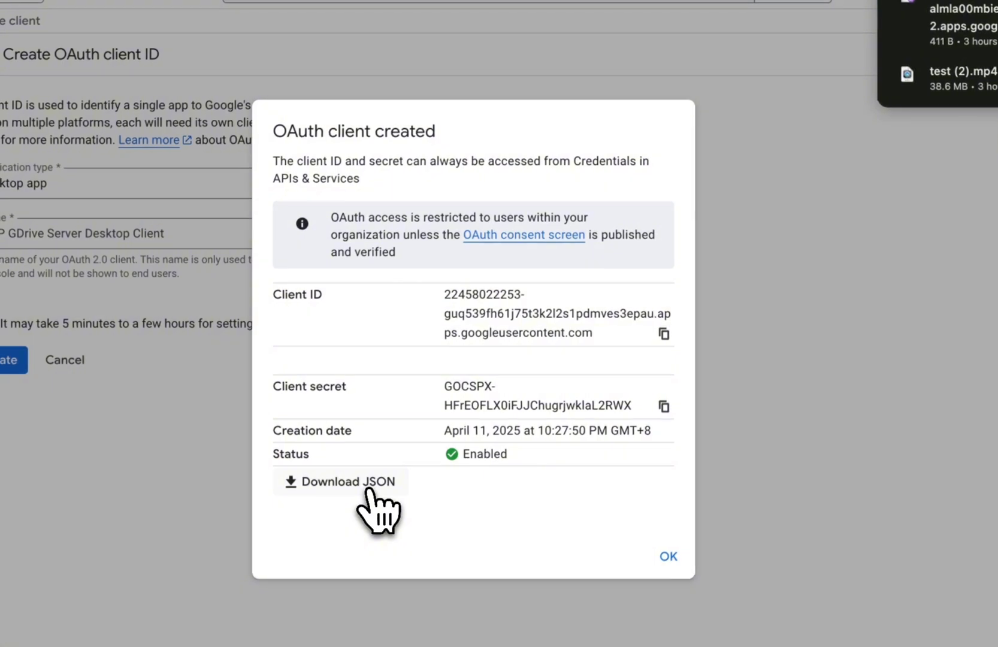
click(653, 562)
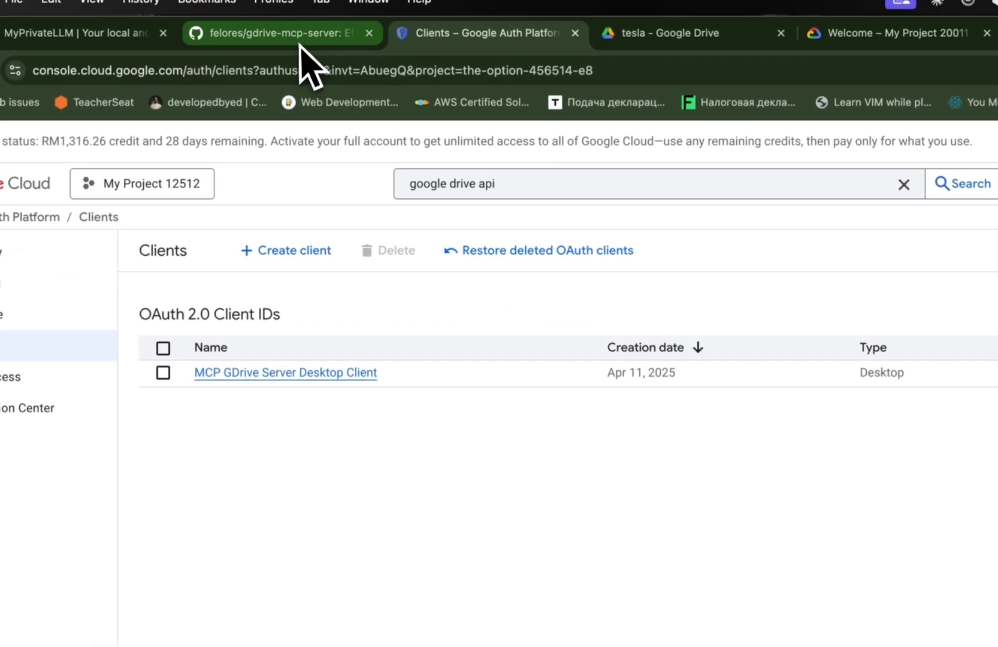
click(299, 31)
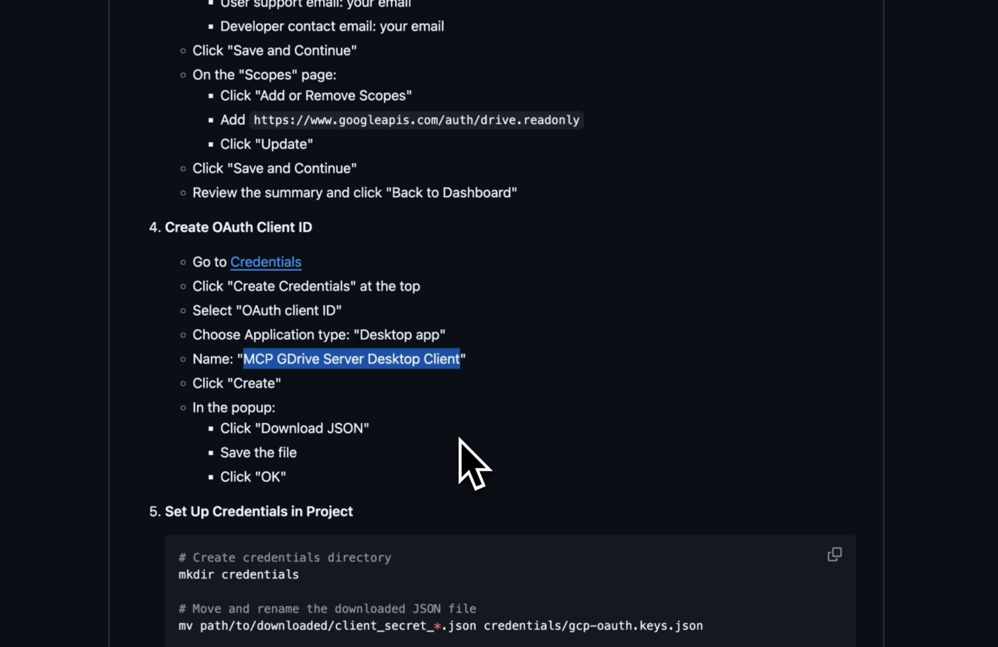
Step: Scroll to the README's Installation section and select the git clone command
scroll(459, 438, down, 3)
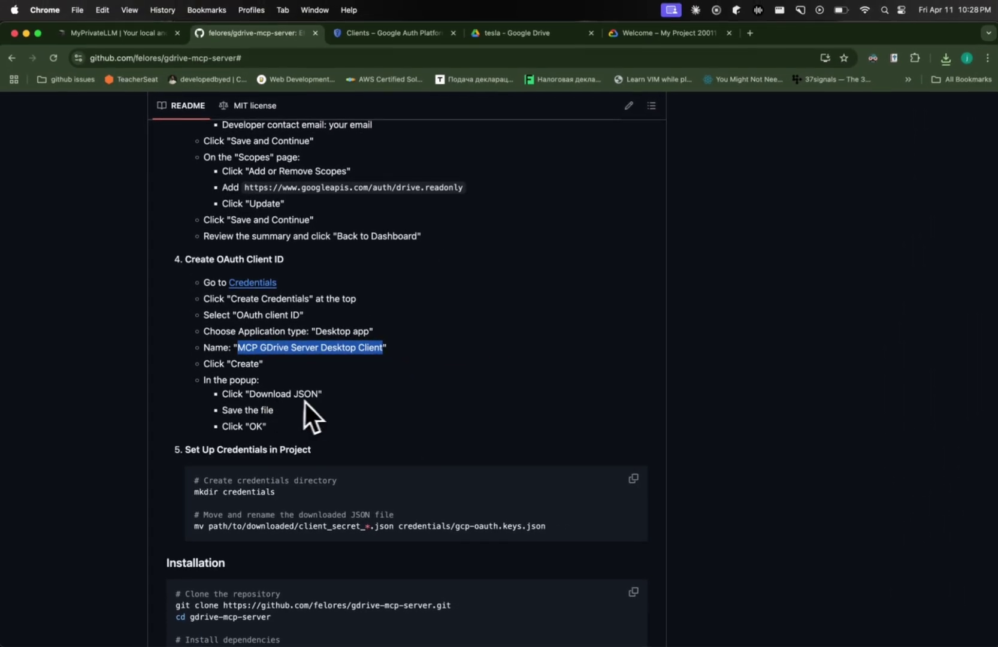
scroll(350, 461, down, 2)
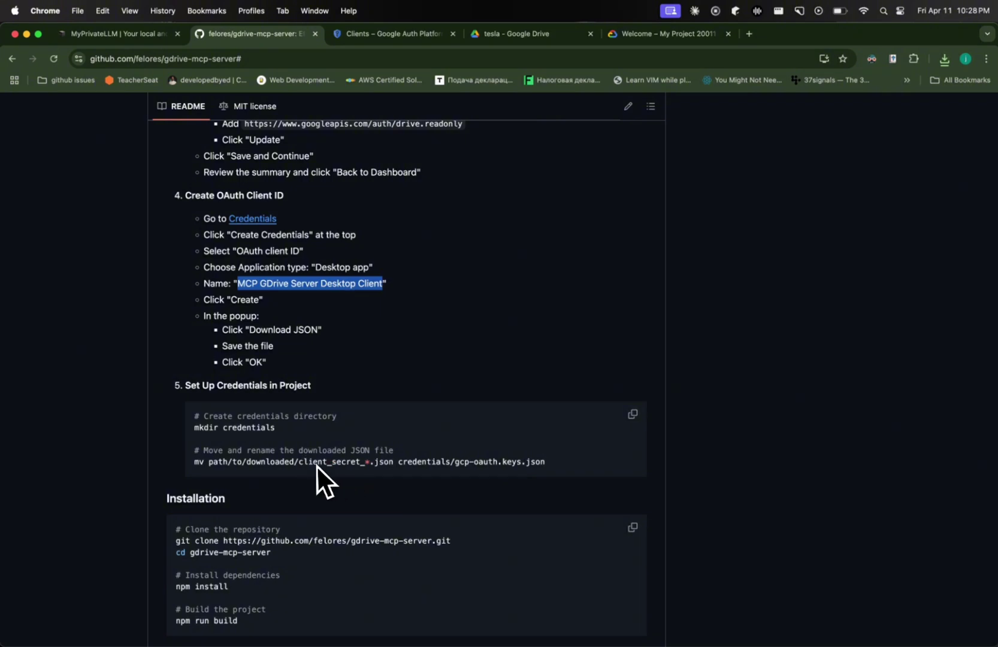
scroll(316, 465, down, 1)
scroll(315, 465, up, 2)
scroll(315, 465, down, 3)
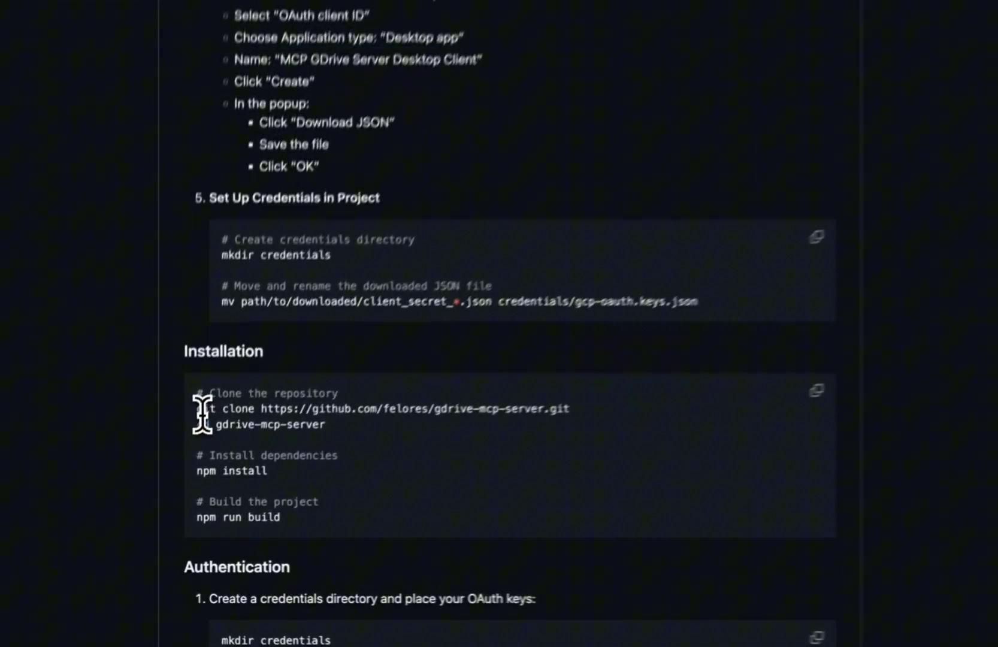
drag(177, 460, 401, 462)
drag(541, 394, 595, 392)
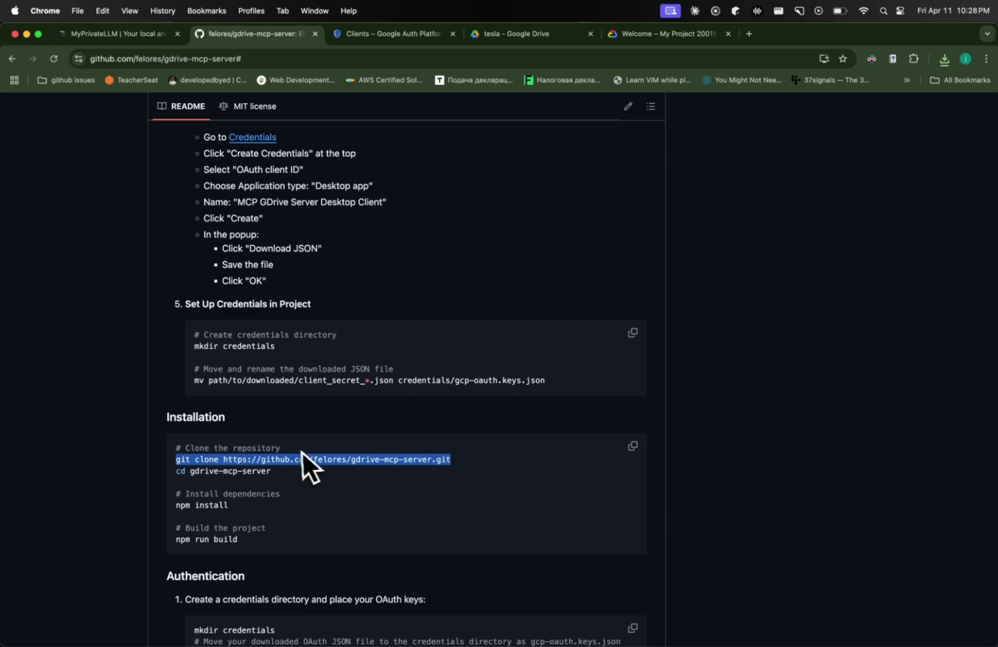
Step: Copy the git clone command and run it in Terminal, launched via Spotlight
drag(177, 460, 360, 460)
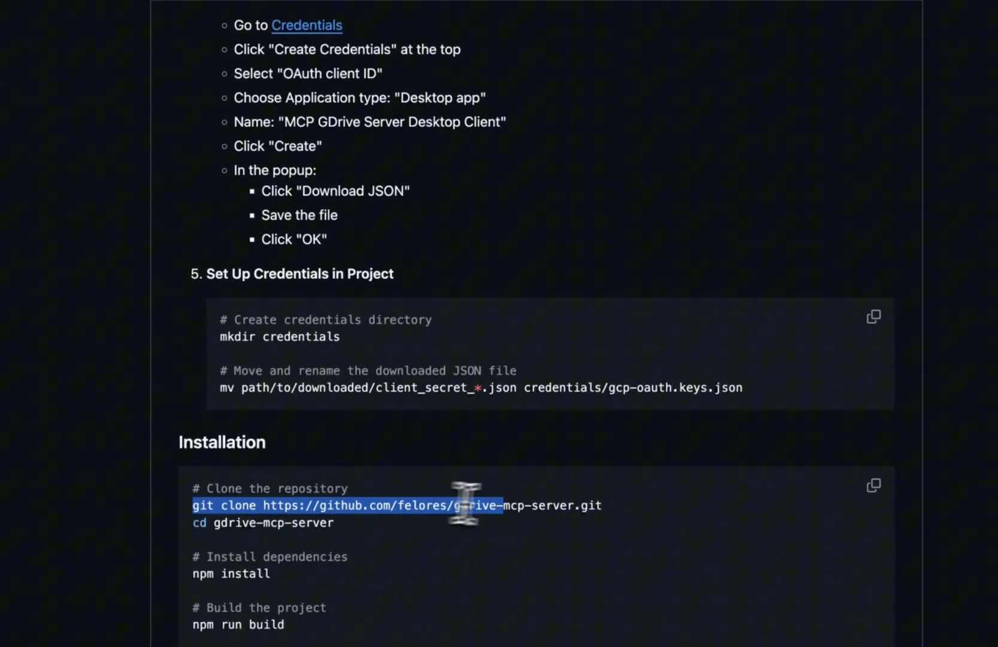
drag(466, 503, 600, 505)
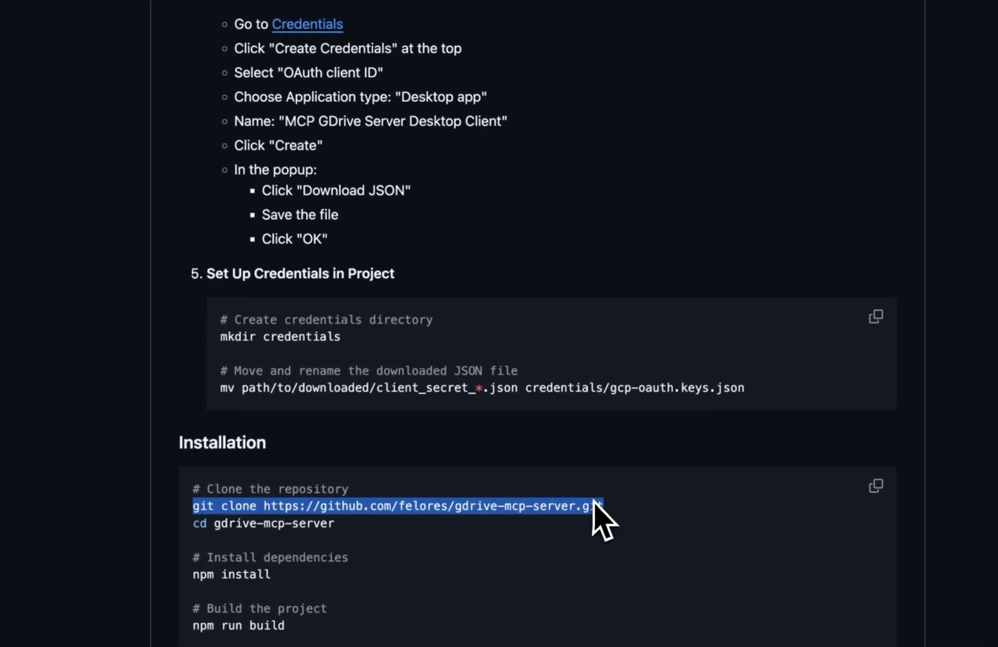
right_click(595, 512)
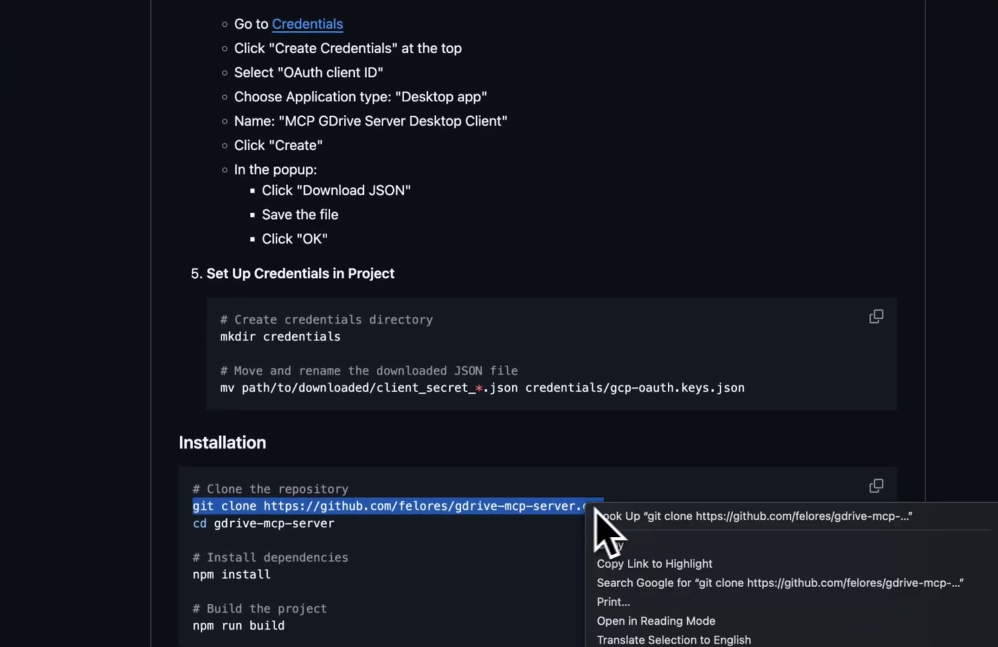
click(623, 546)
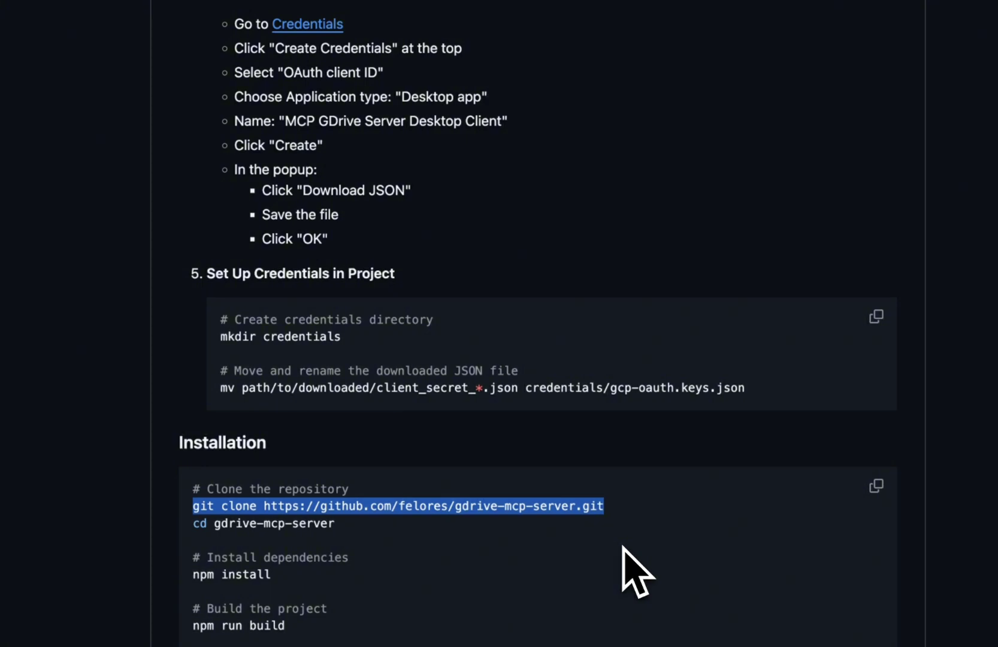
key(super+space)
text(ter)
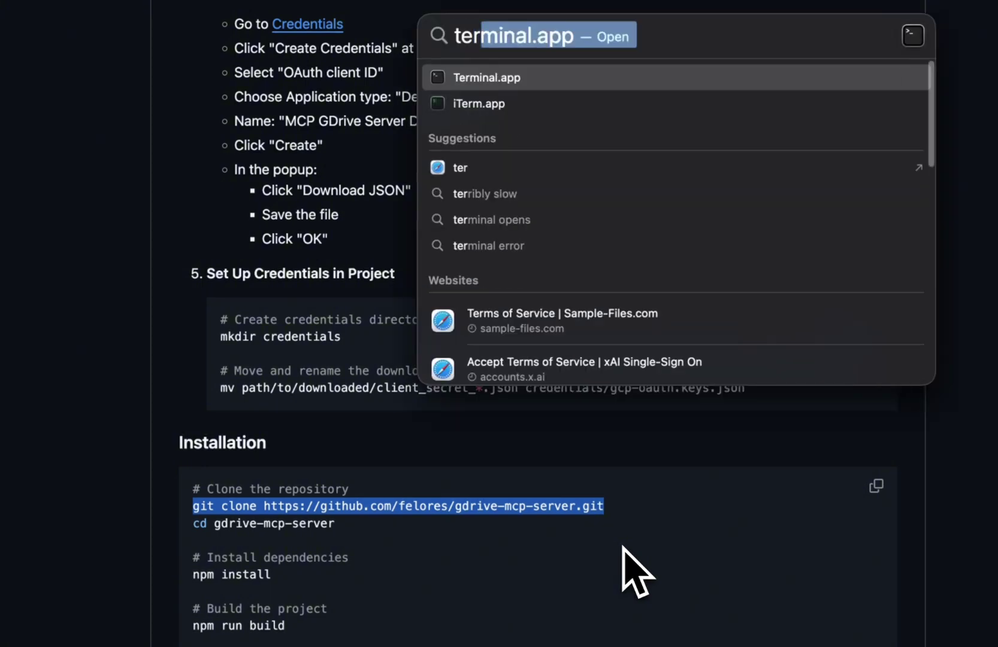
key(Return)
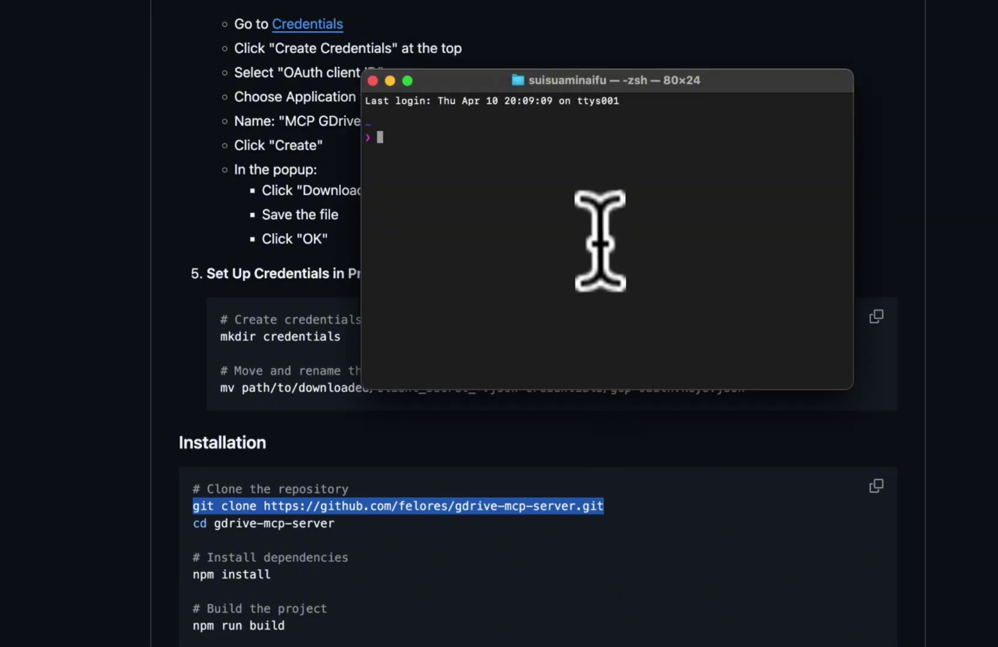
key(super+v)
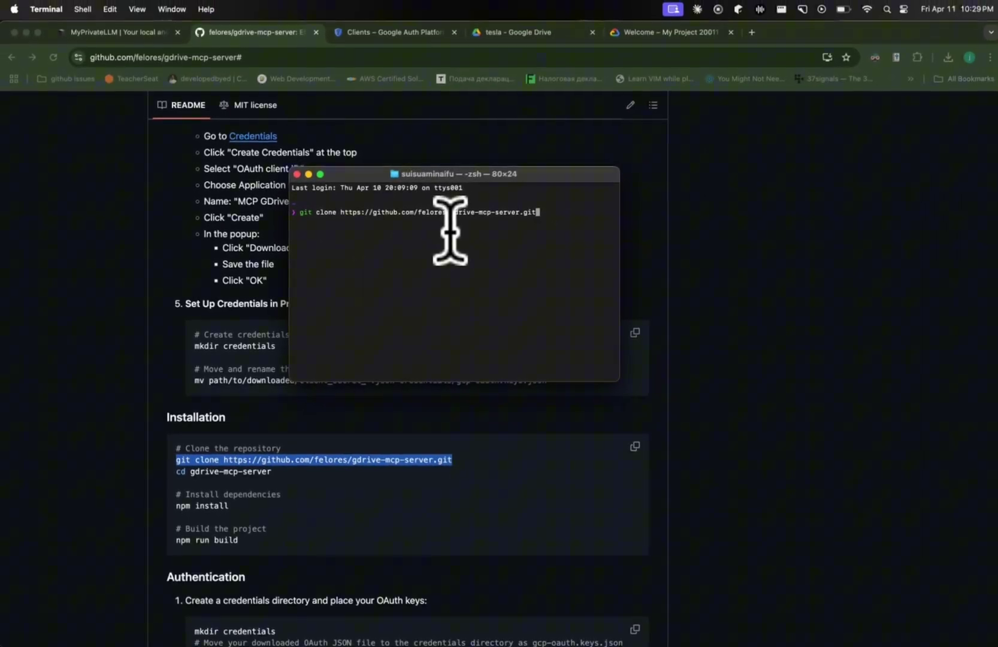
key(Return)
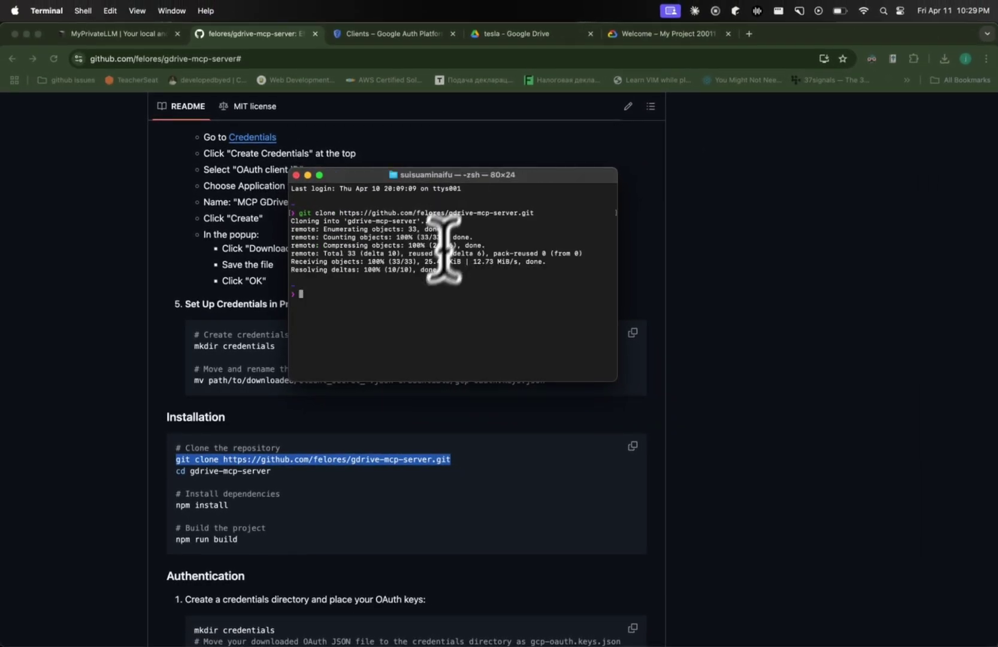
Step: Copy 'cd gdrive-mcp-server' from the README and run it in Terminal
click(226, 466)
click(180, 471)
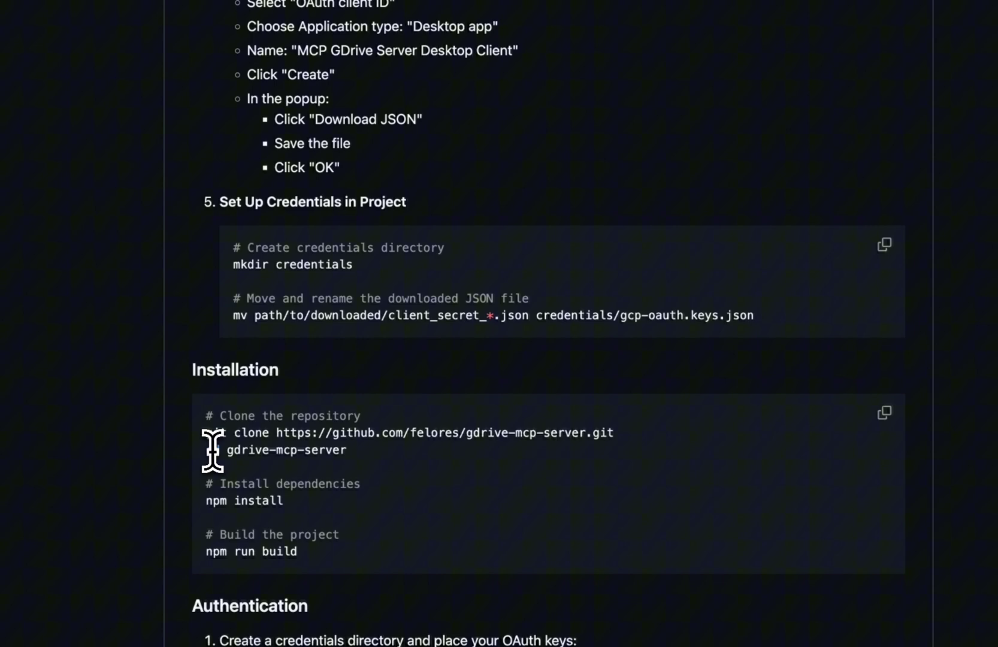
drag(208, 449, 347, 450)
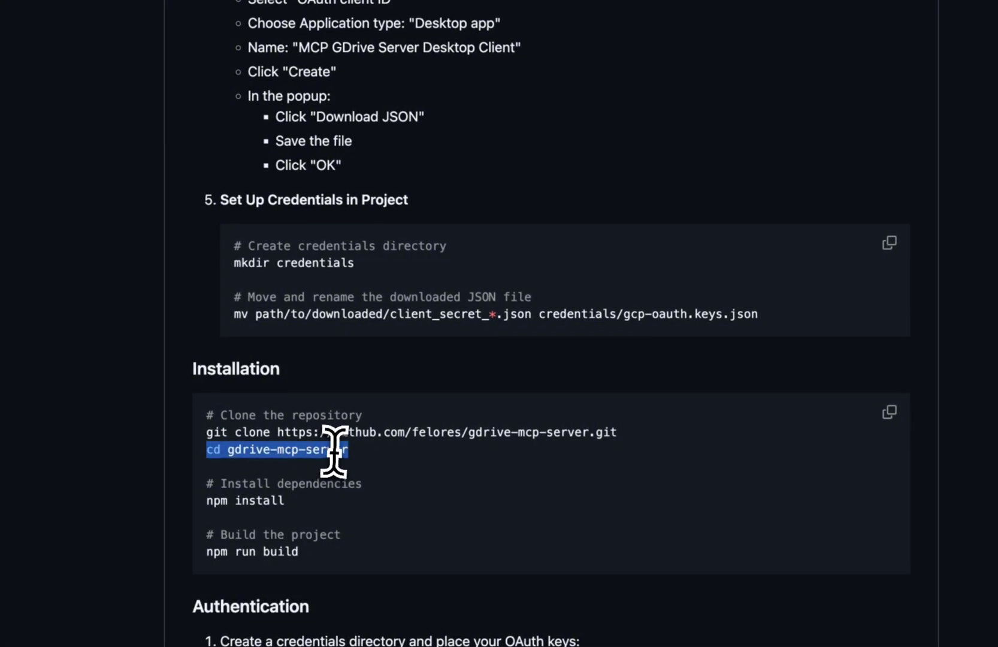
key(super+Tab)
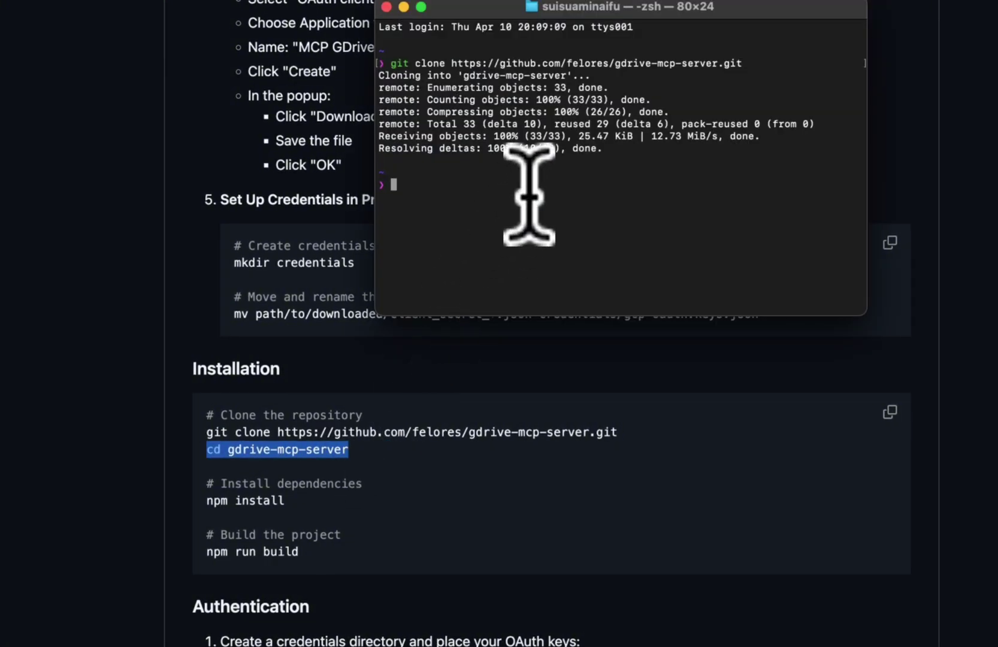
key(super+v)
key(Return)
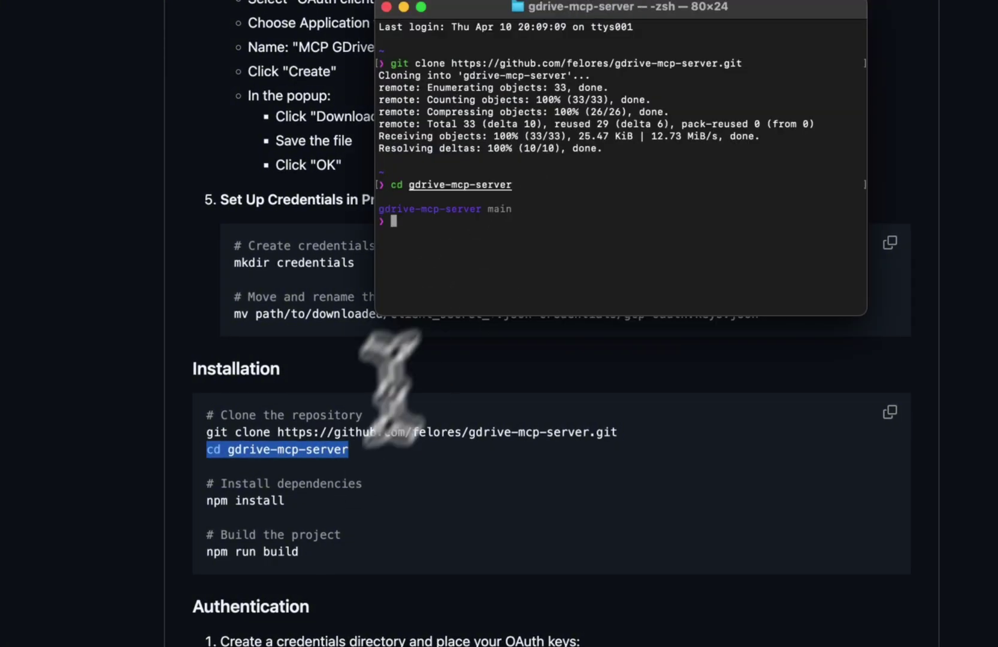
click(392, 413)
click(218, 496)
drag(218, 496, 250, 497)
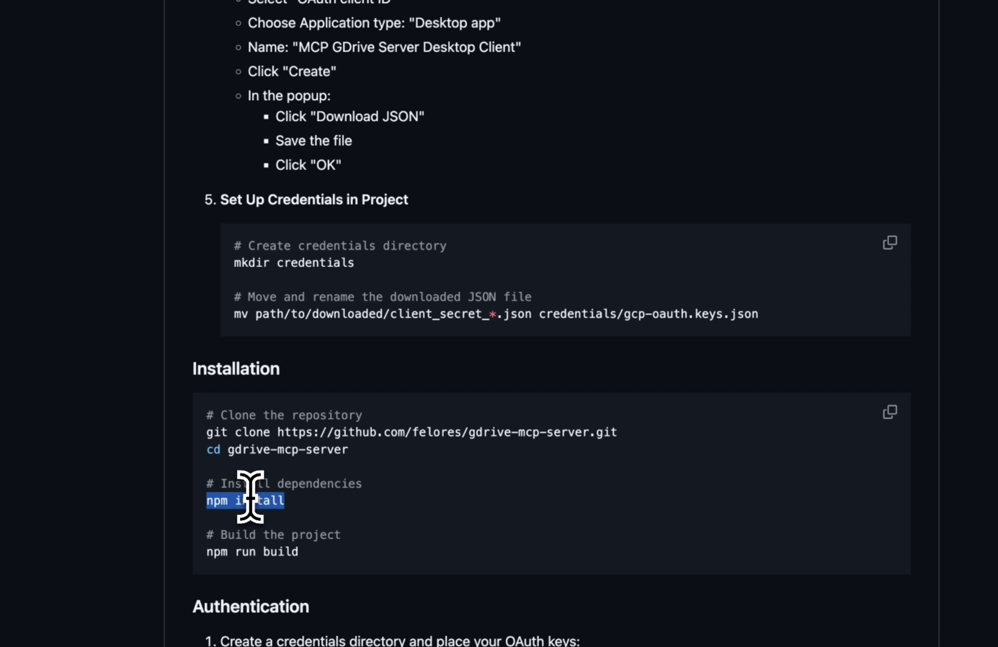
Step: Run 'npm install' and then 'npm run build' in Terminal
key(super+Tab)
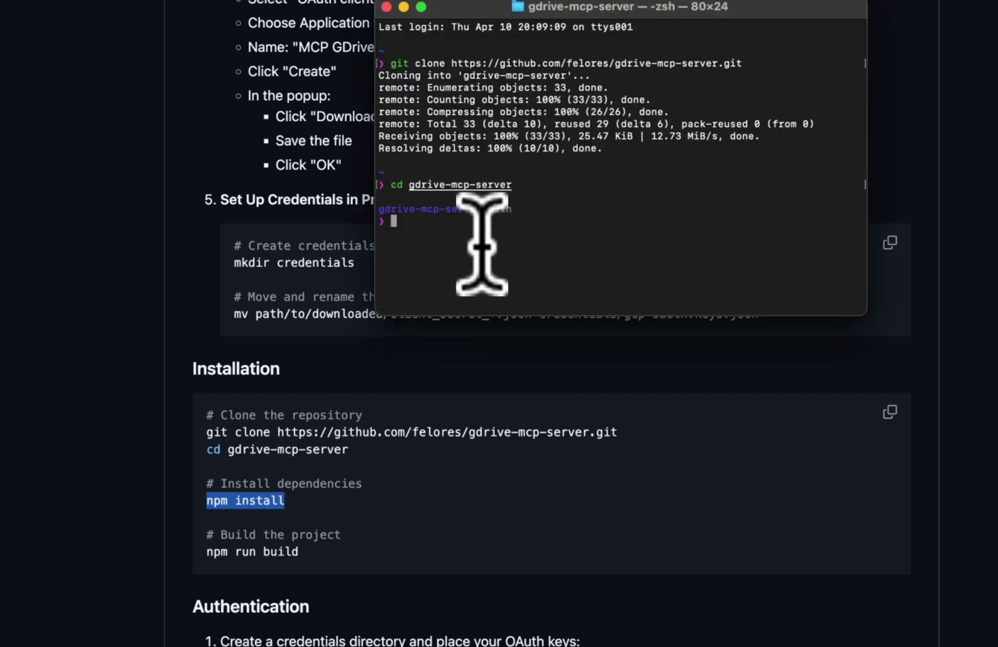
key(super+v)
key(Return)
click(397, 368)
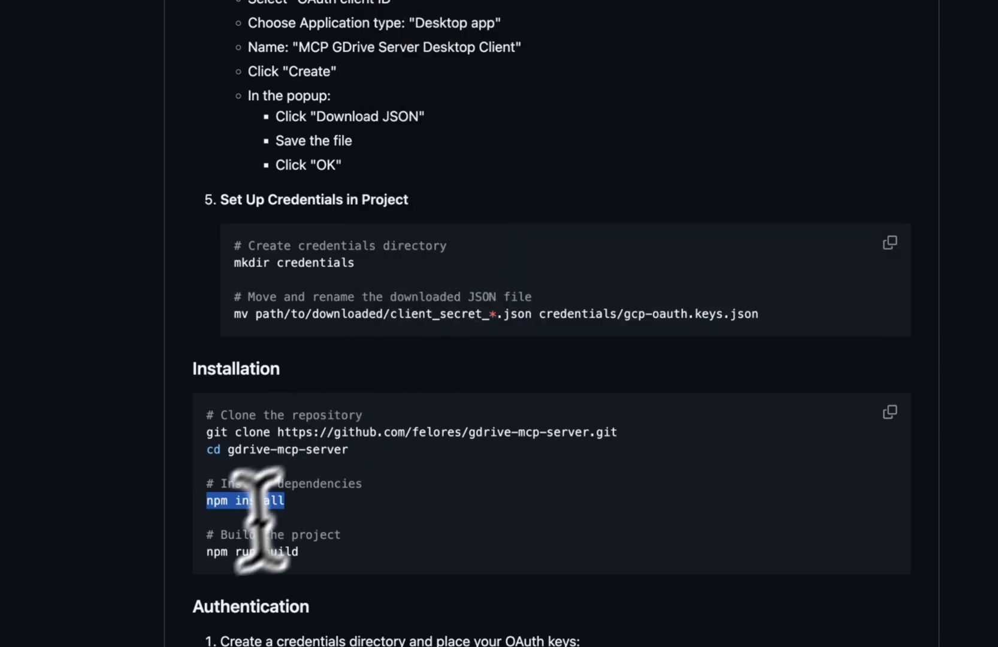
drag(208, 551, 298, 554)
key(super+Tab)
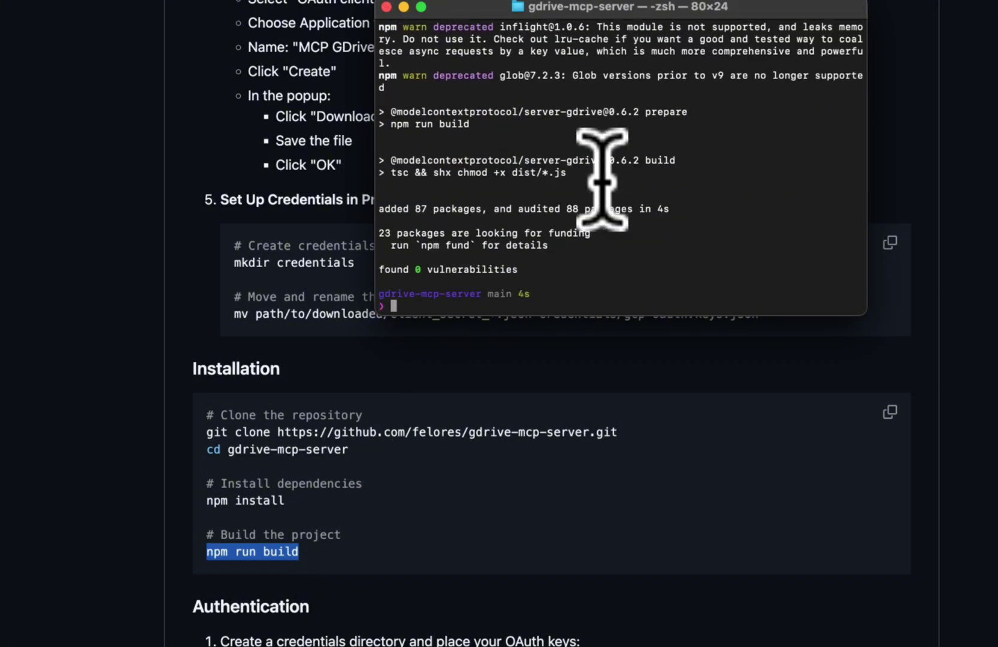
key(super+v)
key(Return)
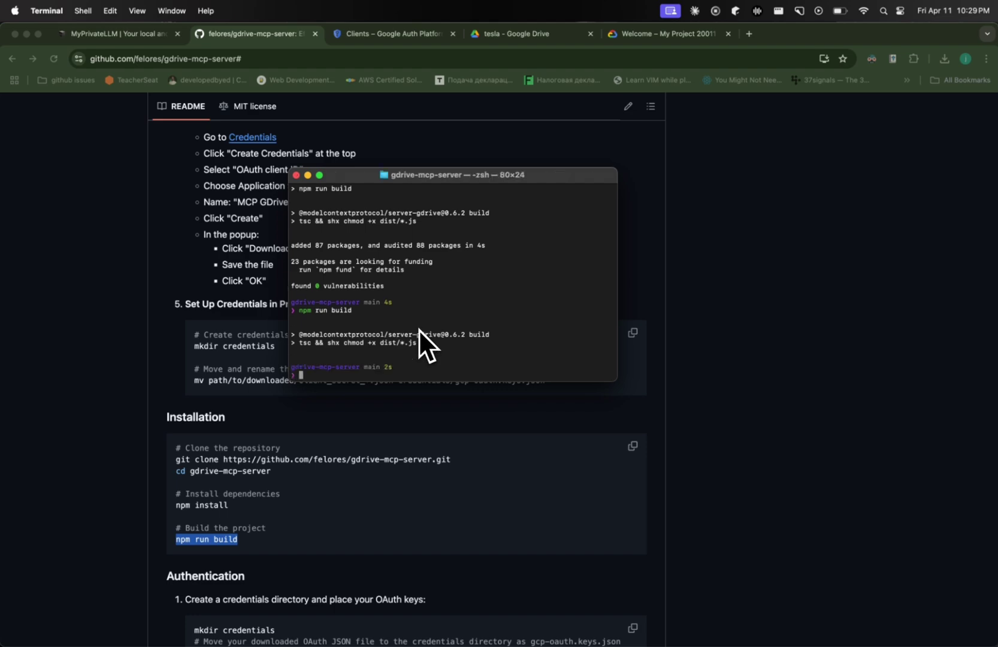
Step: Copy 'mkdir credentials' from the README and paste it at the Terminal prompt
click(386, 464)
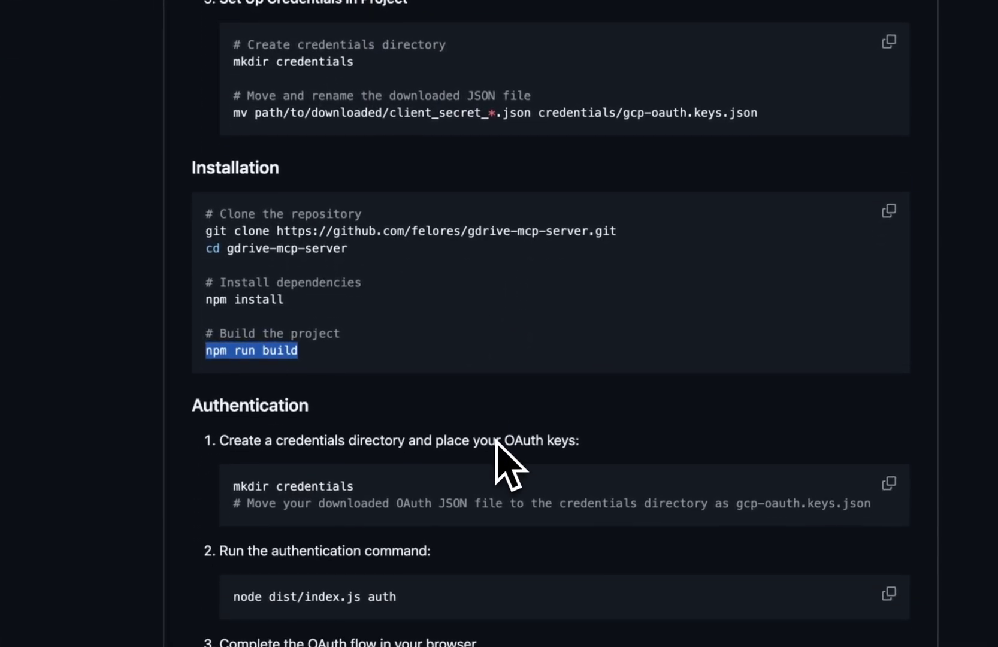
triple_click(251, 530)
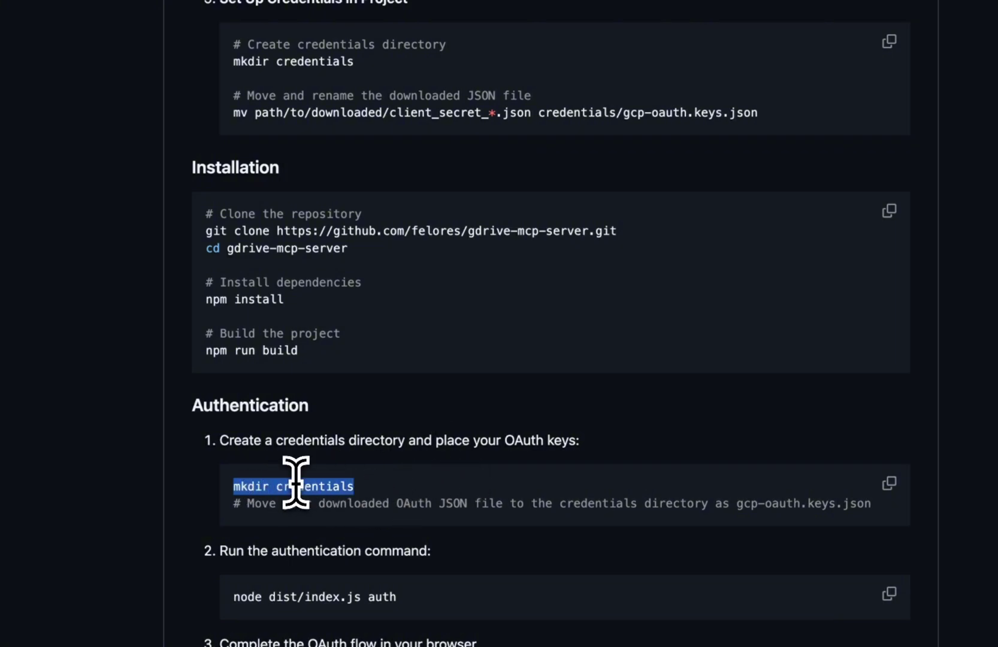
key(super+Tab)
key(super+v)
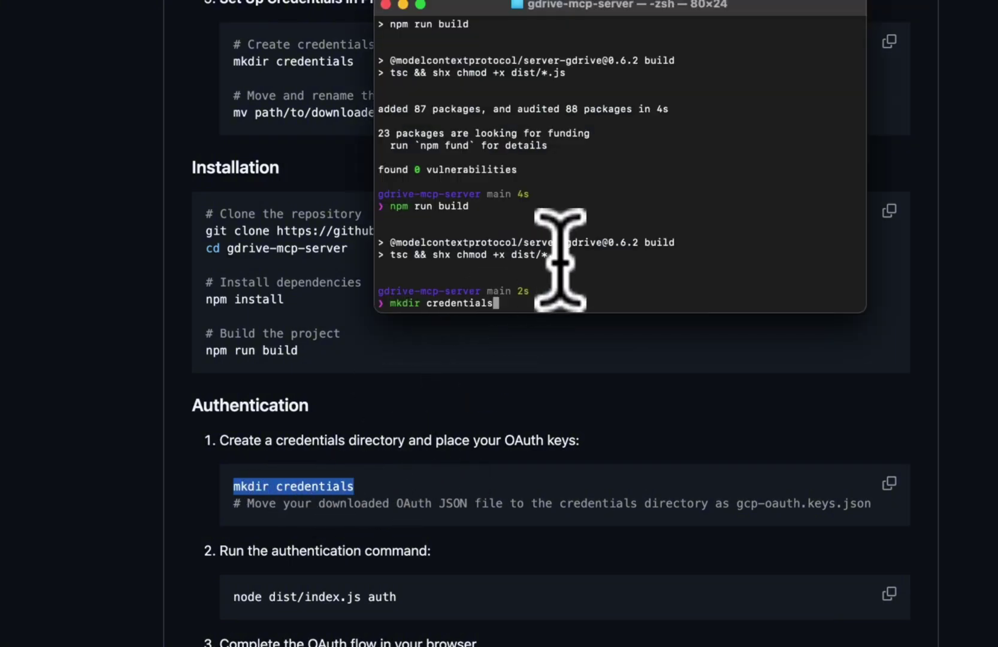